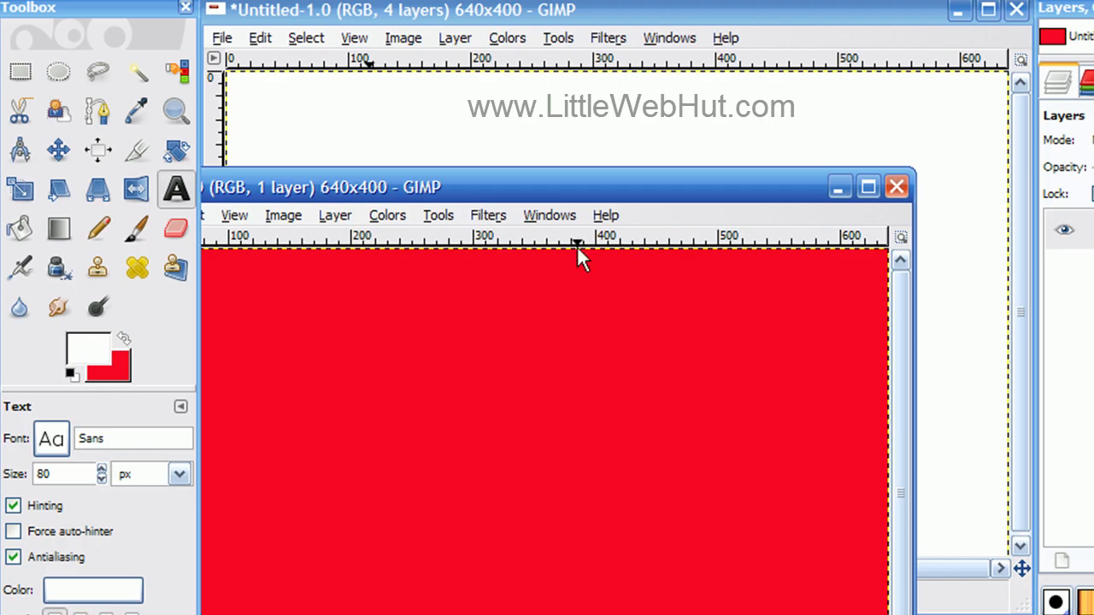
Position the red 640x400 image's window over the other image and fill its background with the white foreground color.
left_click_drag(551, 196, 671, 14)
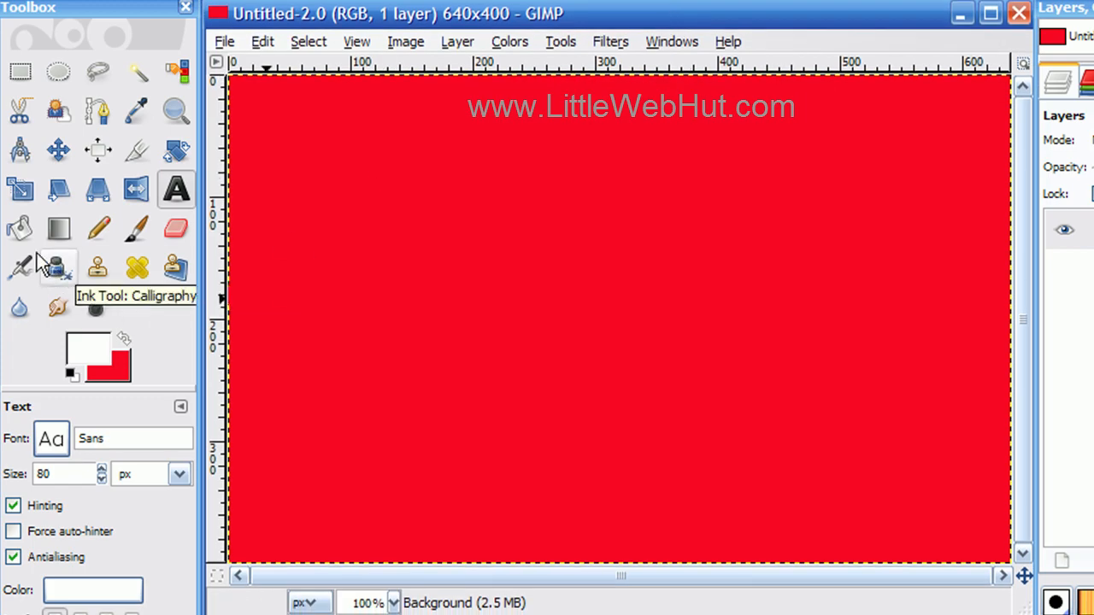
left_click(21, 229)
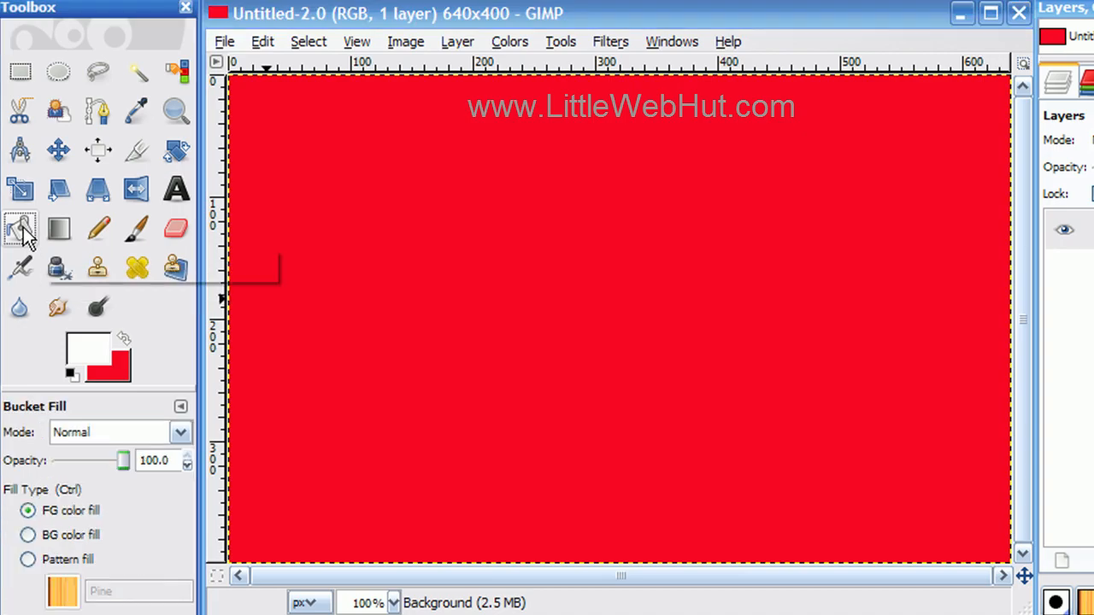
left_click(352, 306)
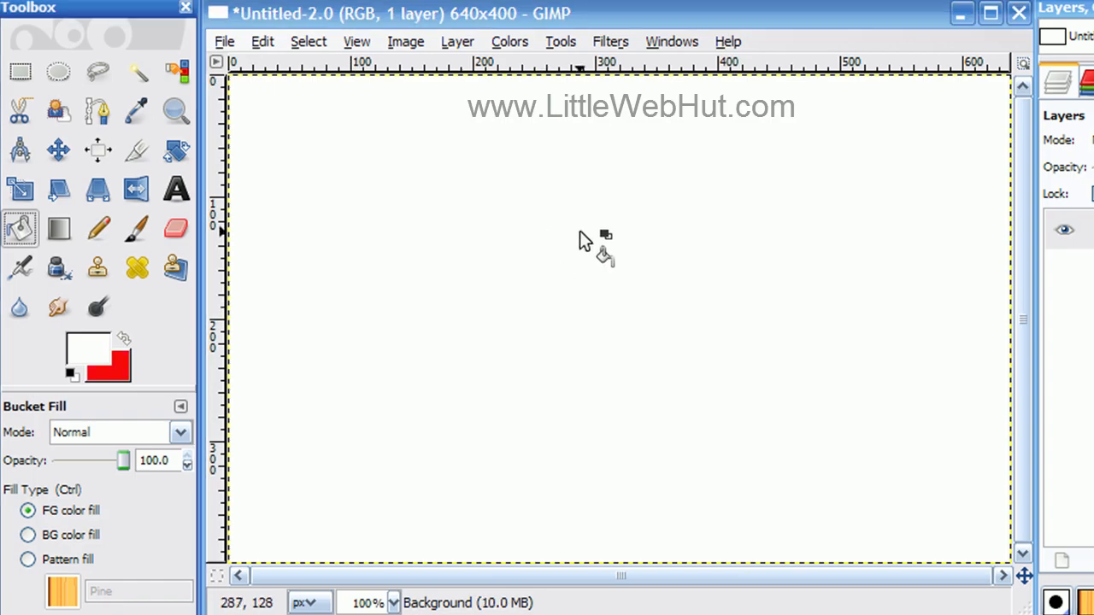
Make a rectangular selection about 300 by 122 px, starting near (100, 98), with rounded corners of radius 21.3.
left_click(22, 75)
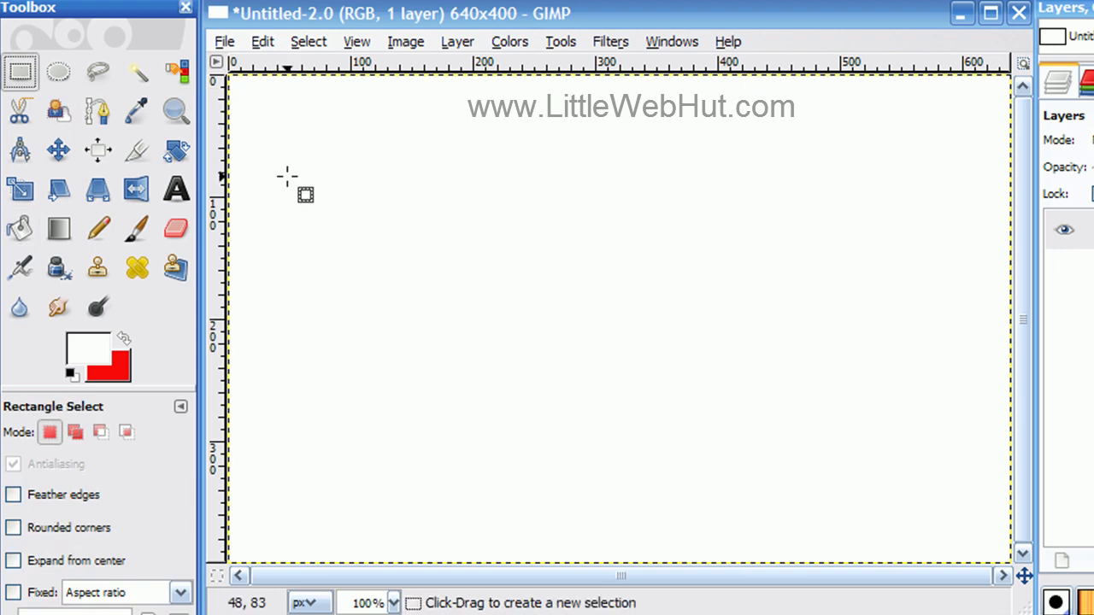
left_click_drag(352, 195, 719, 345)
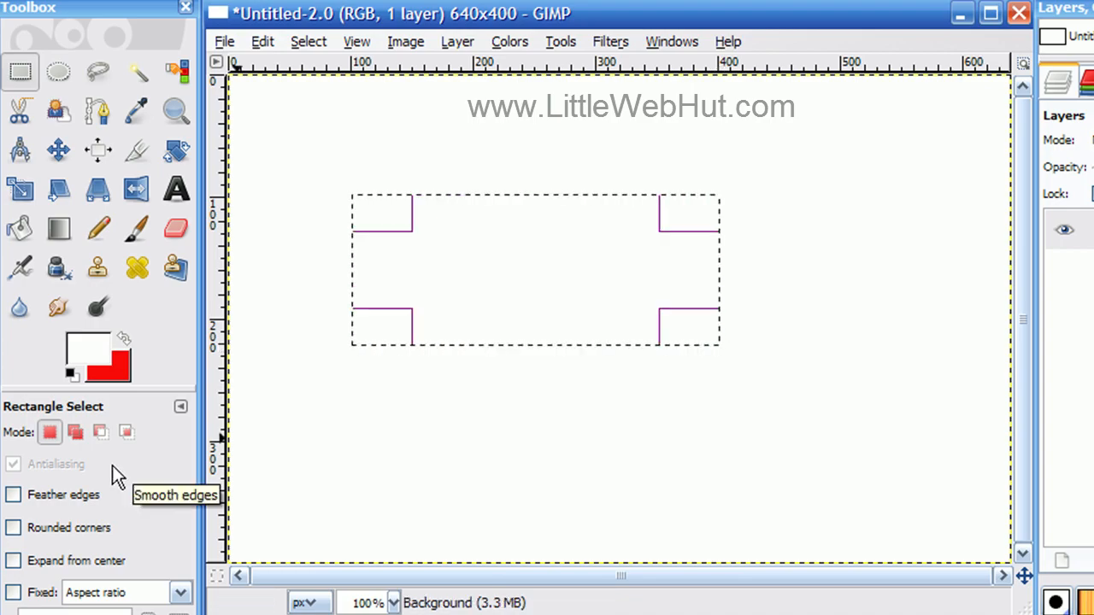
left_click(14, 529)
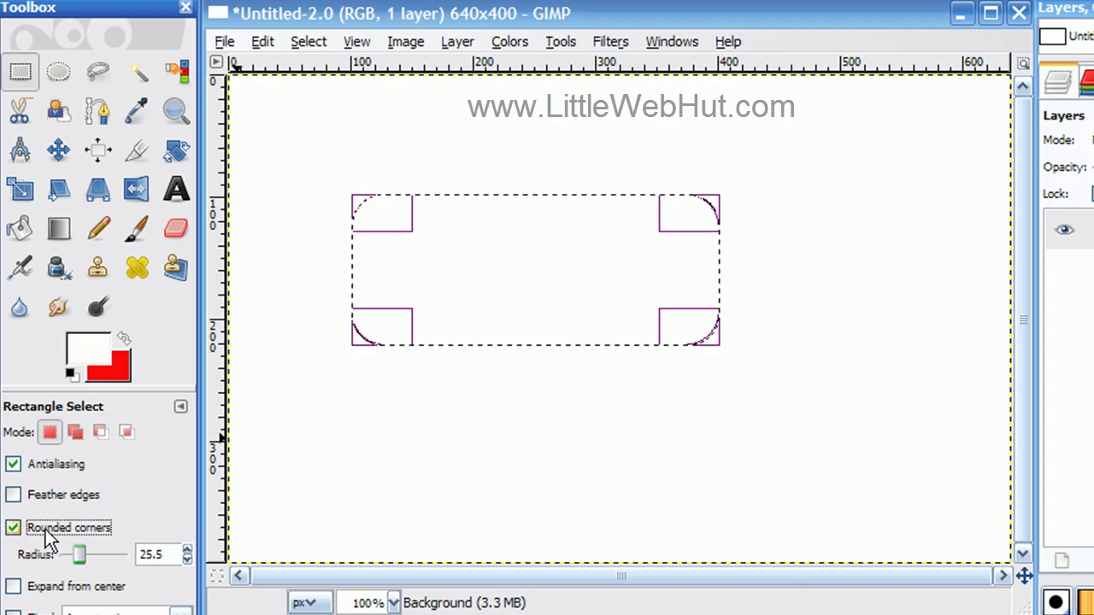
left_click_drag(80, 555, 80, 557)
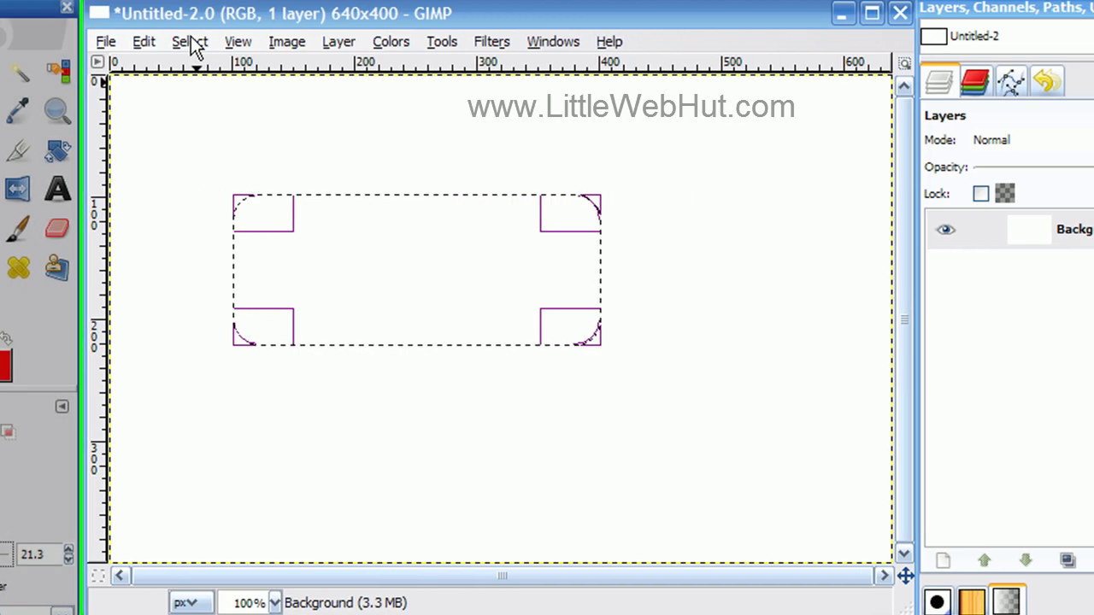
Save the rounded selection to a channel, then deselect that channel and make the color channels active again.
left_click(104, 42)
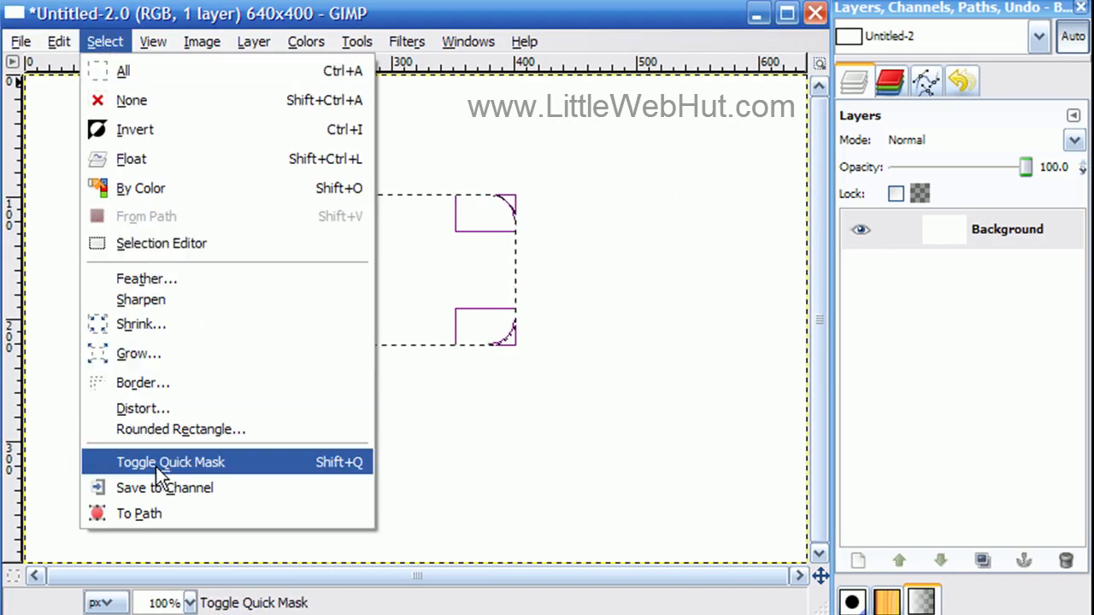
left_click(159, 490)
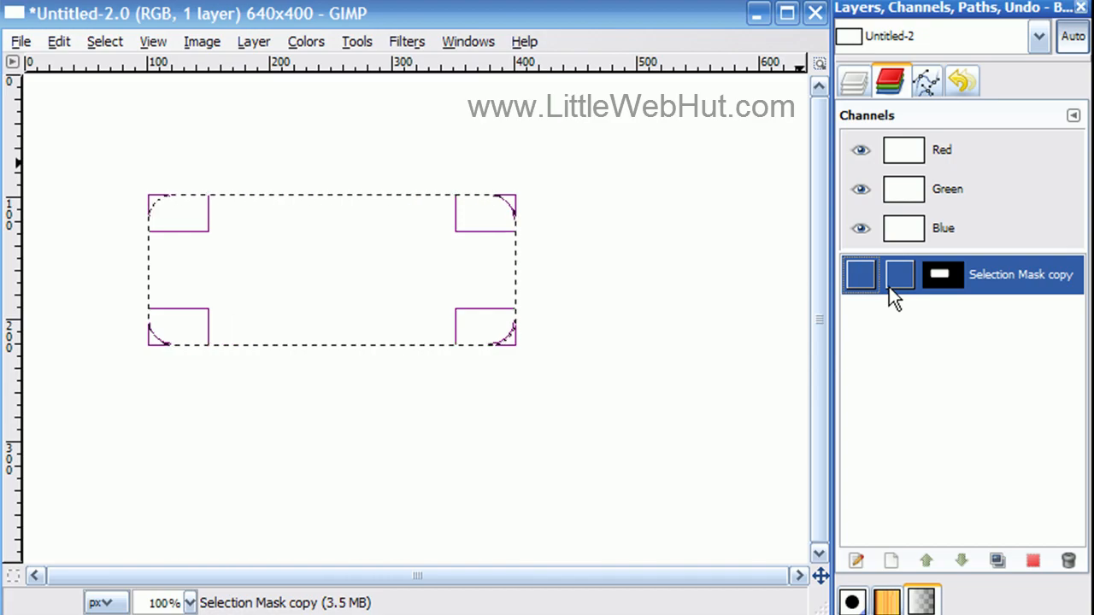
left_click(884, 239)
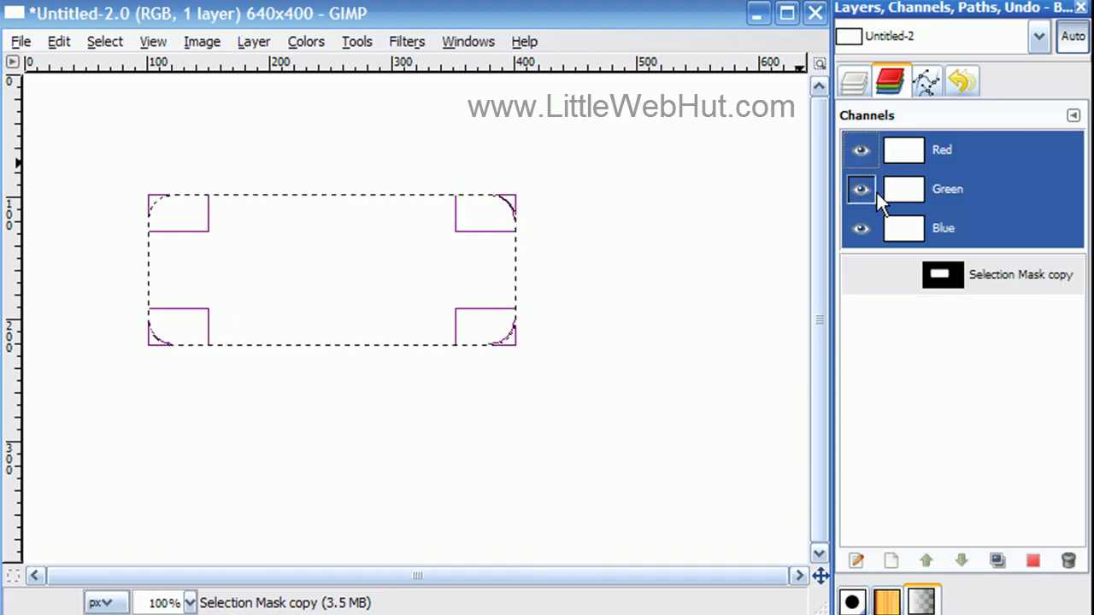
Add a 640x400 px layer with transparency fill above the background.
left_click(860, 89)
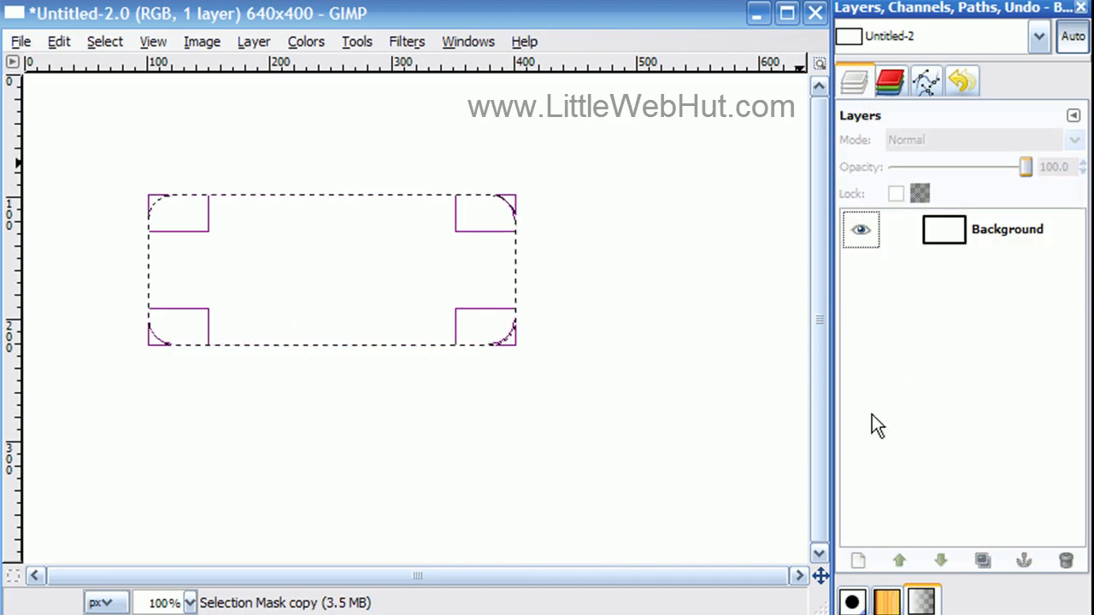
left_click(859, 559)
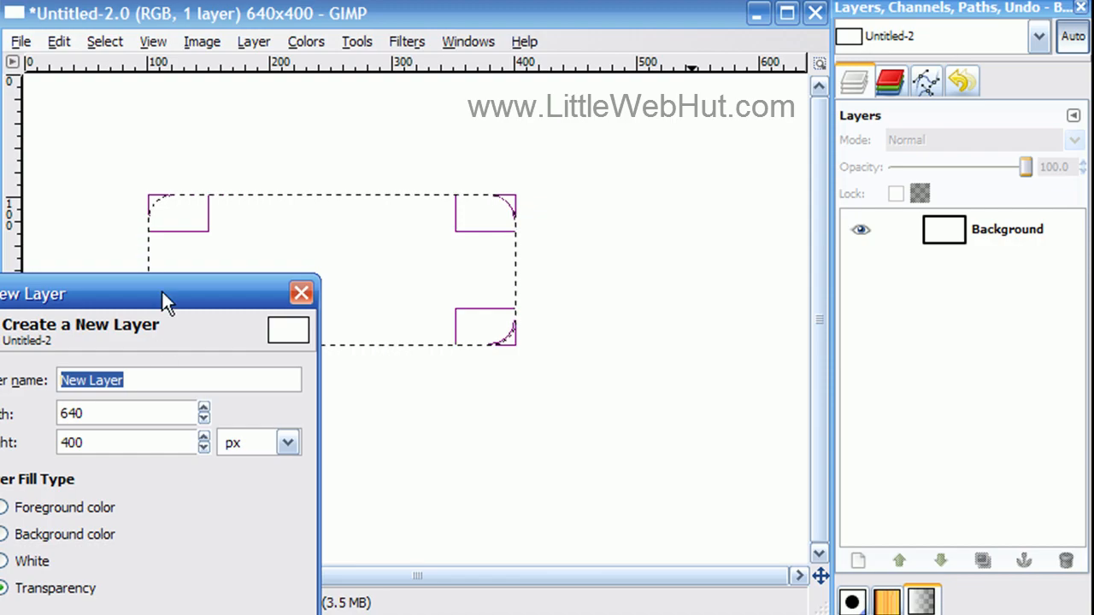
left_click_drag(165, 293, 207, 197)
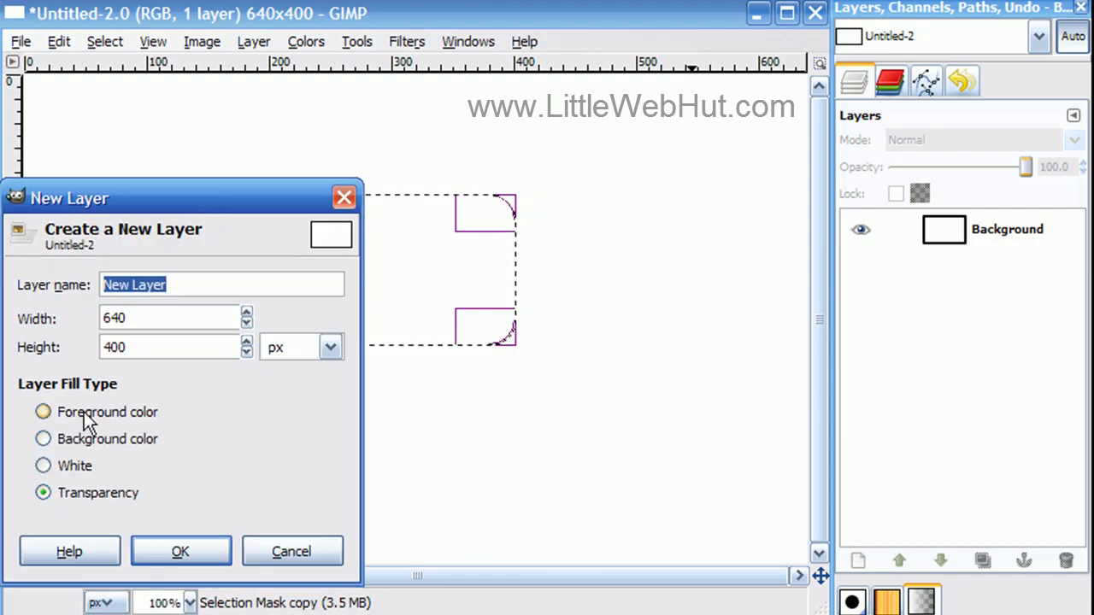
left_click(180, 552)
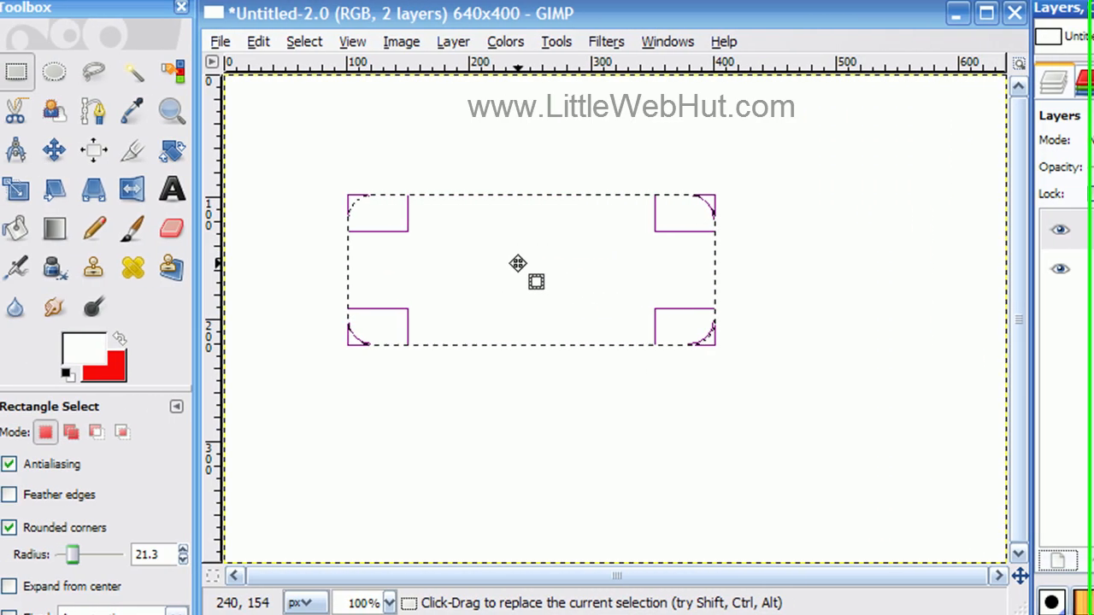
Reset the colors to default black and white, and fill the rounded selection on the new layer with black.
left_click(76, 375)
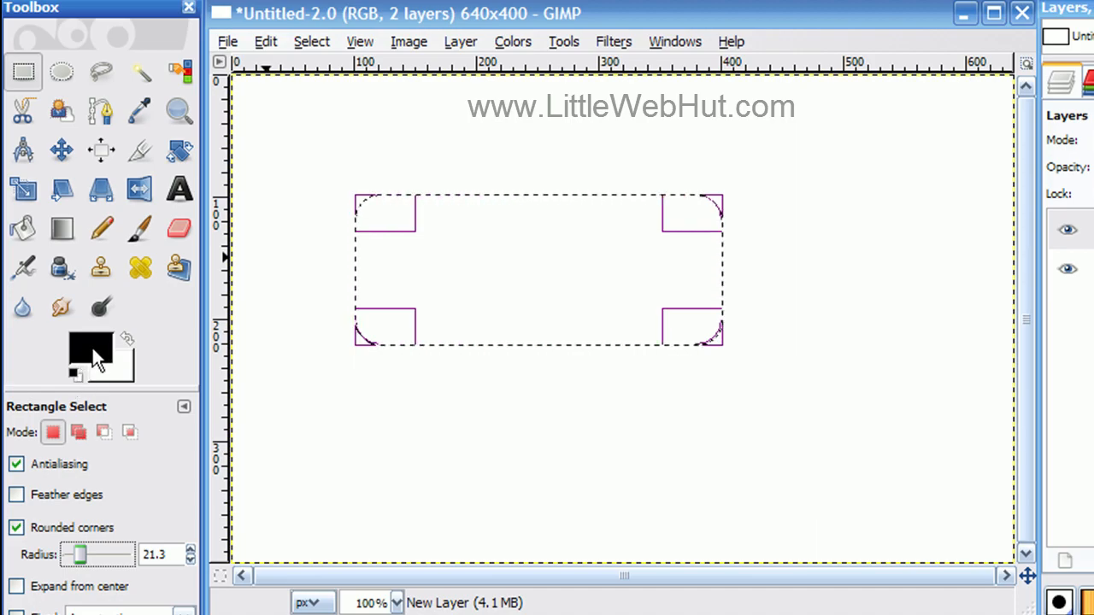
left_click(23, 229)
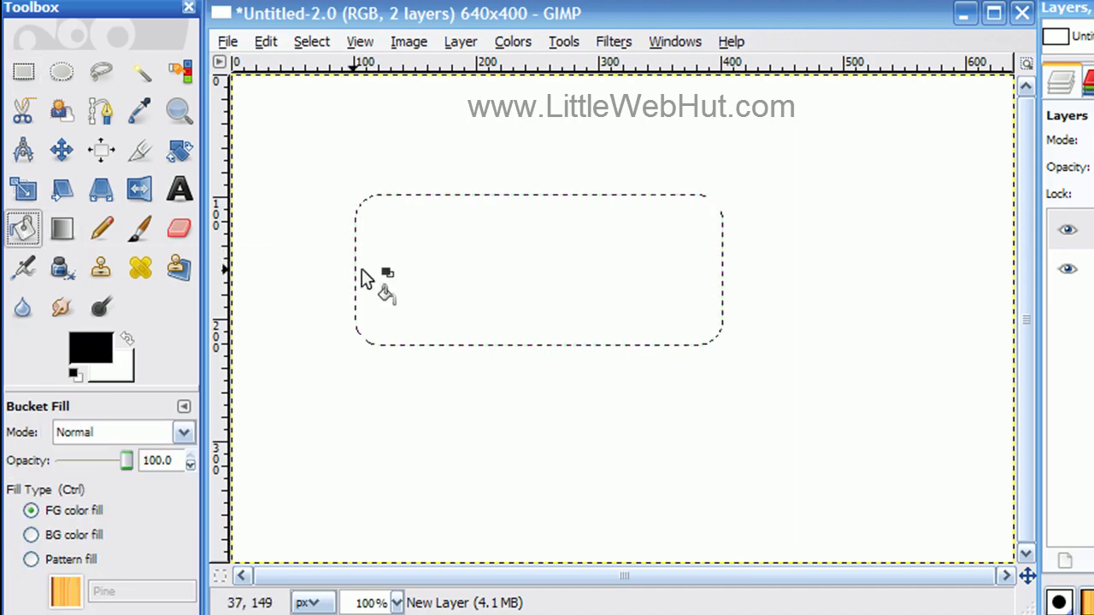
left_click(527, 271)
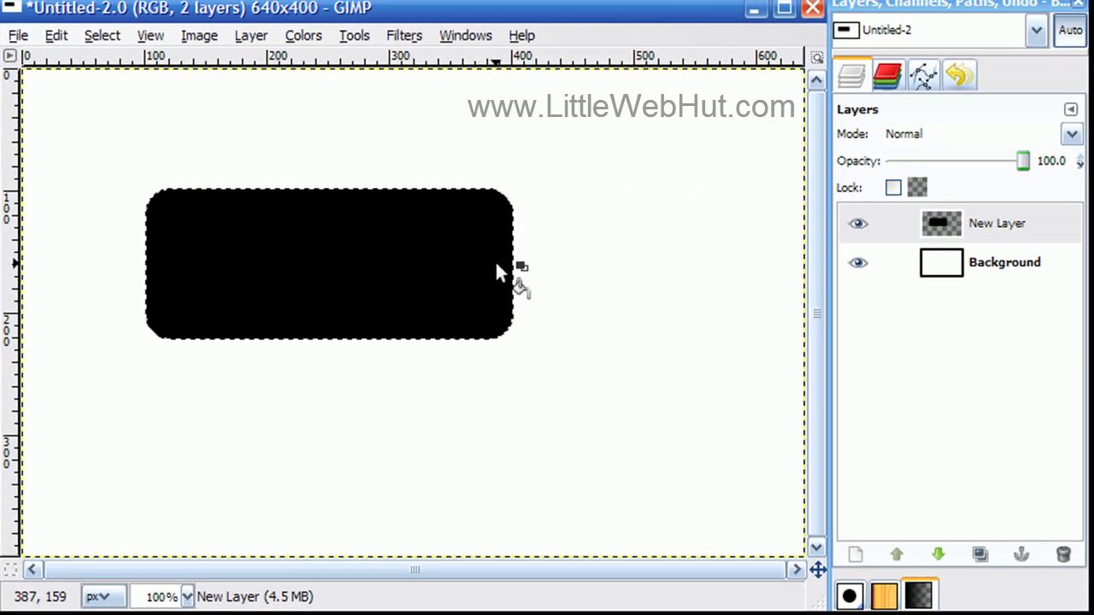
Add a second 640x400 px transparent layer above the black rounded rectangle.
left_click(853, 555)
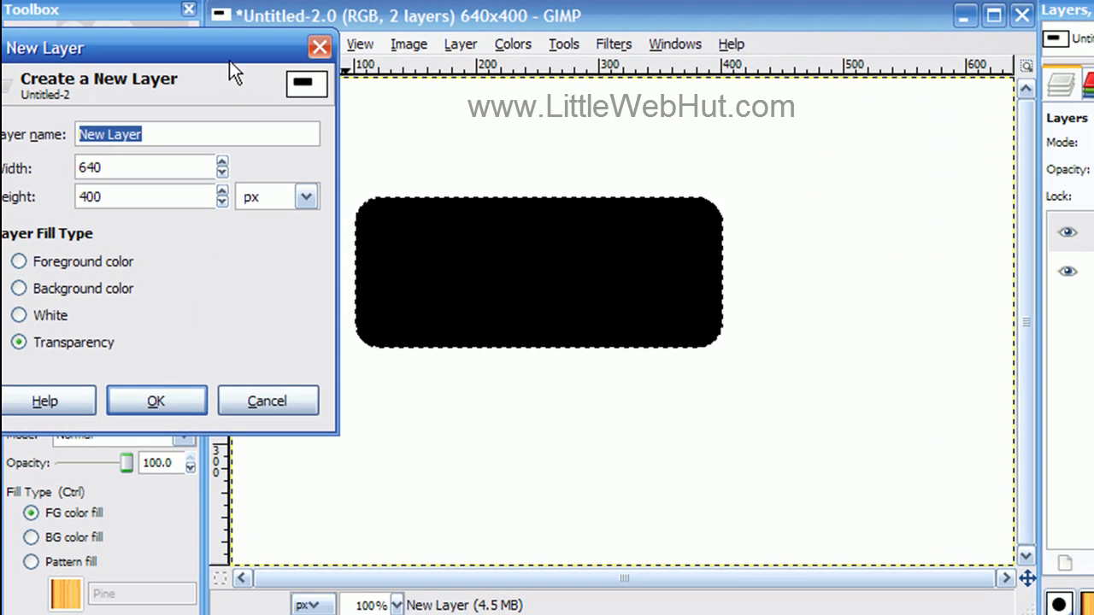
left_click_drag(229, 61, 280, 58)
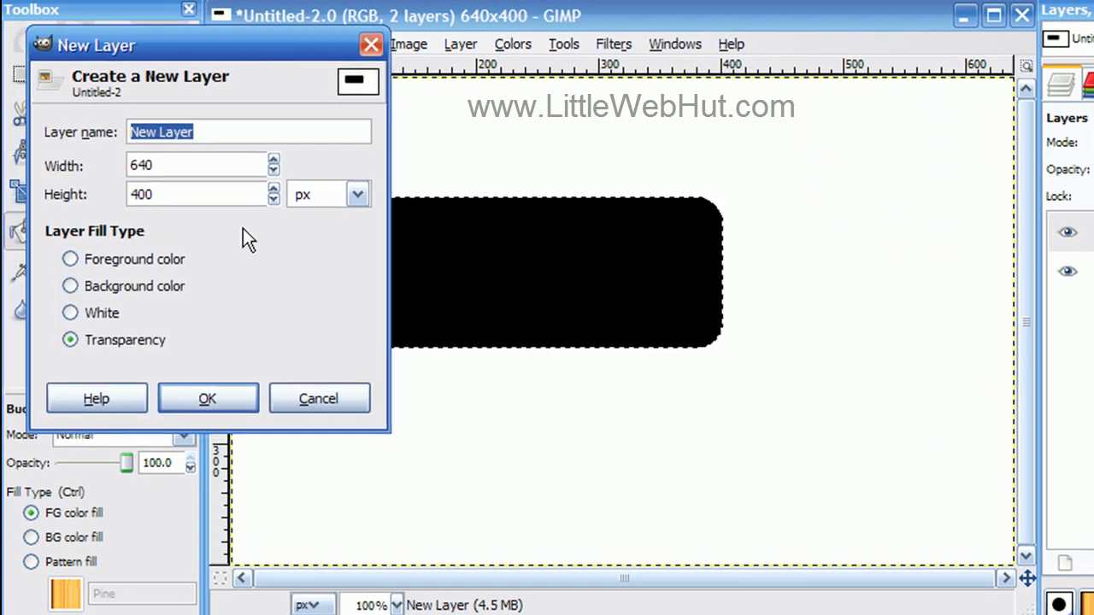
left_click(208, 399)
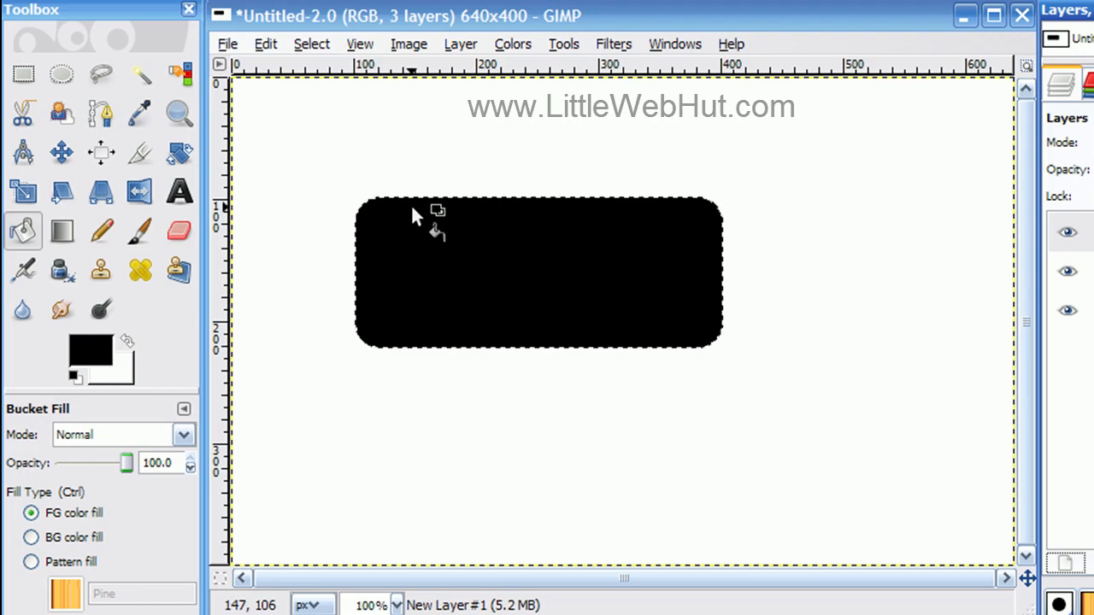
Feather the rounded selection by 100 pixels.
left_click(314, 48)
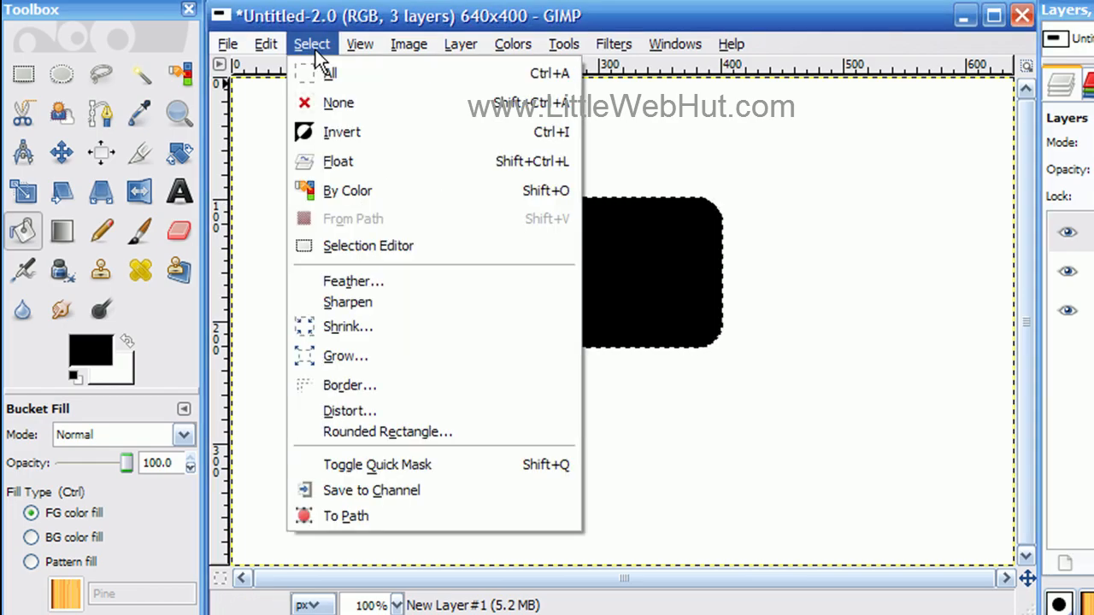
left_click(353, 278)
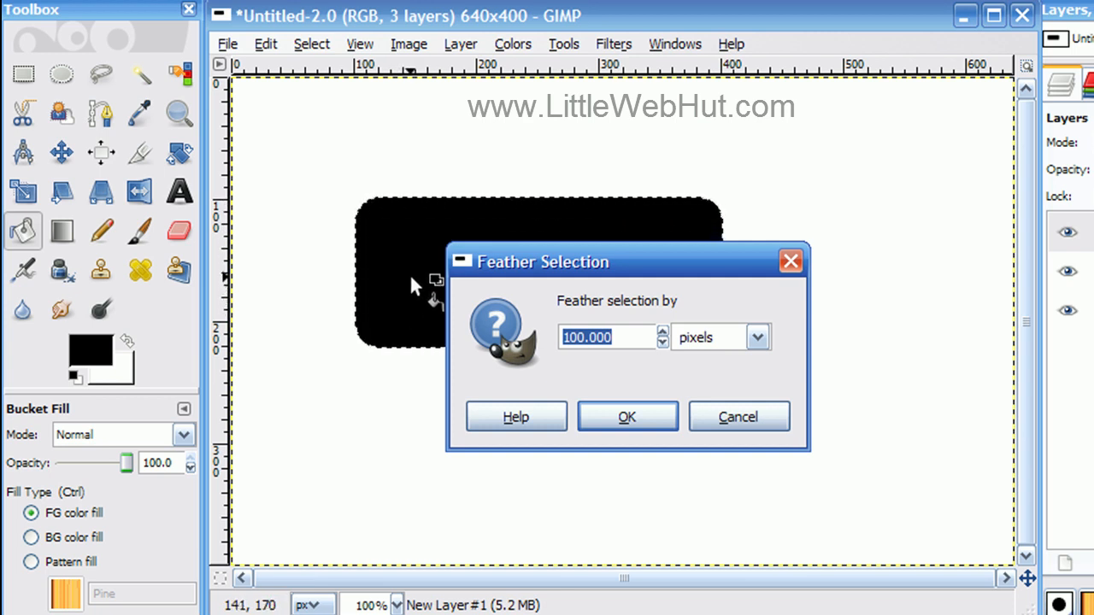
left_click(629, 419)
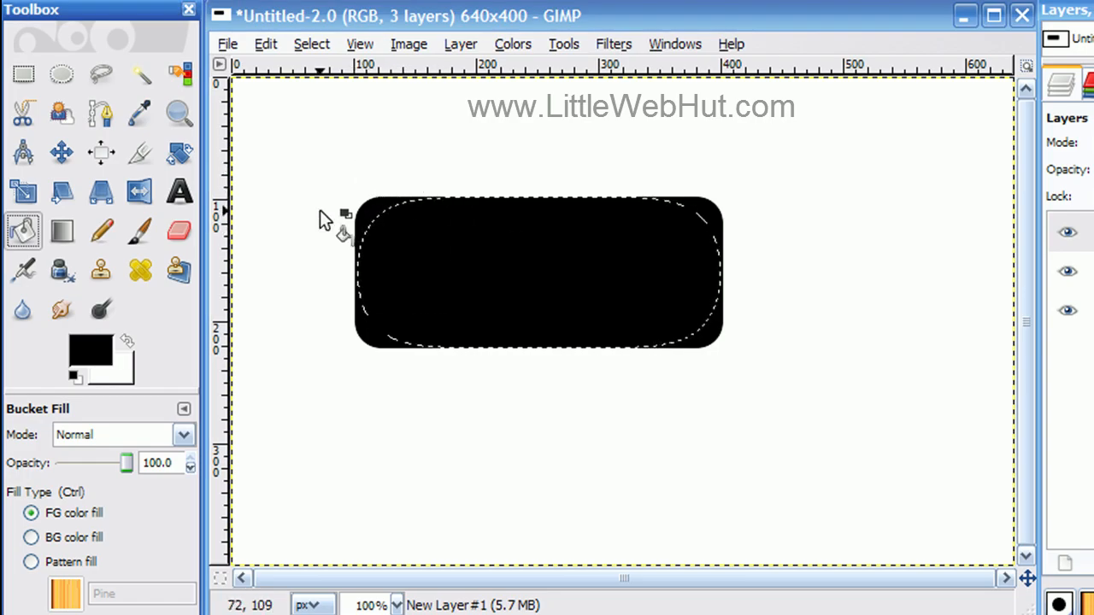
Set the foreground color to red f80303 and bucket-fill the feathered selection on the top layer.
left_click(95, 351)
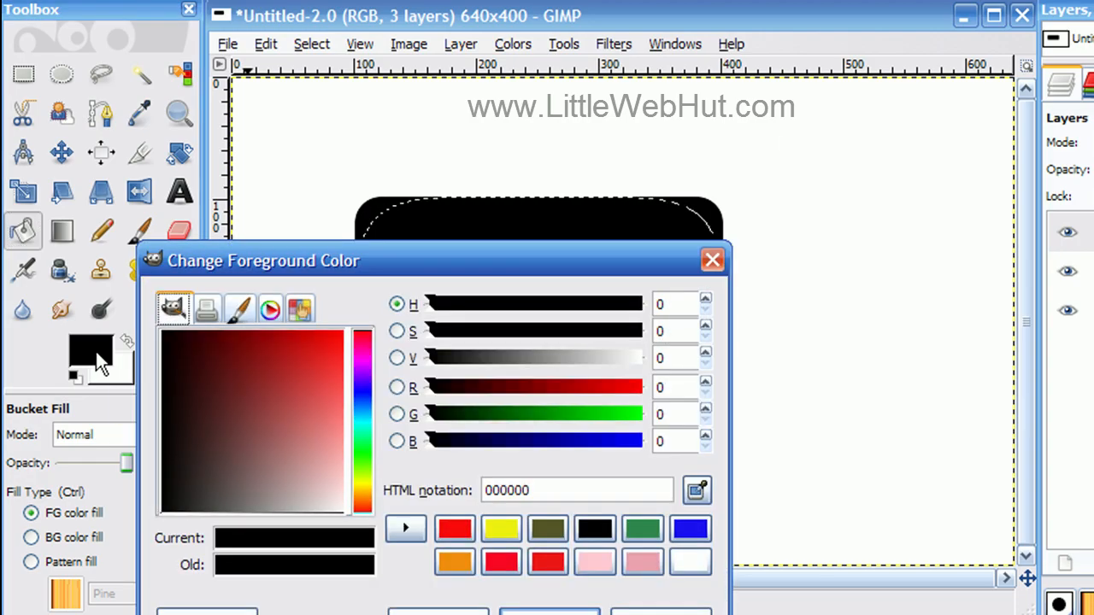
left_click_drag(373, 260, 437, 164)
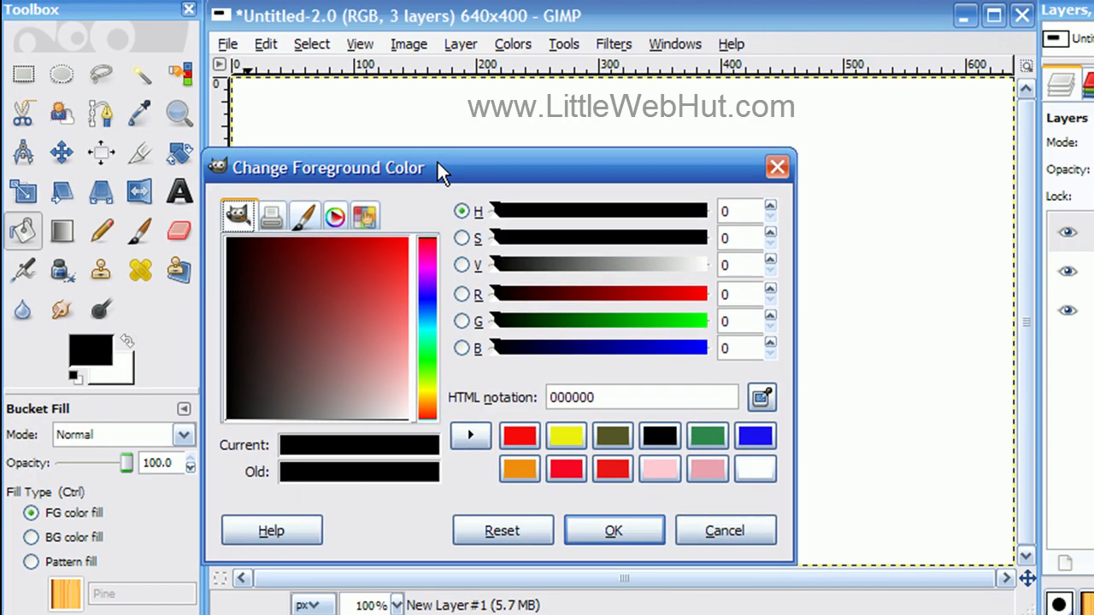
left_click(402, 241)
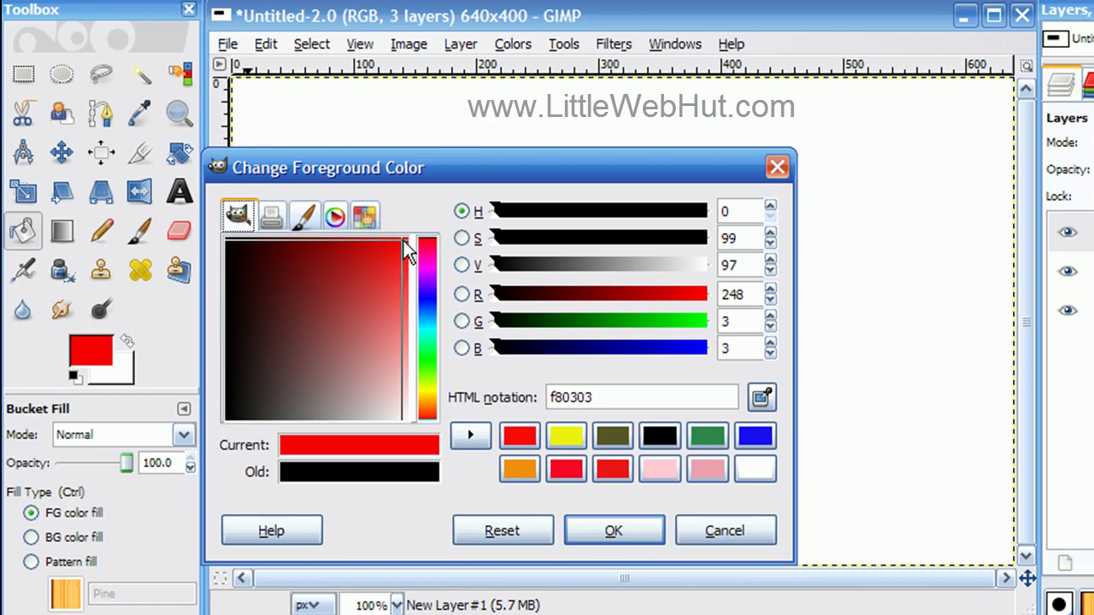
left_click(609, 532)
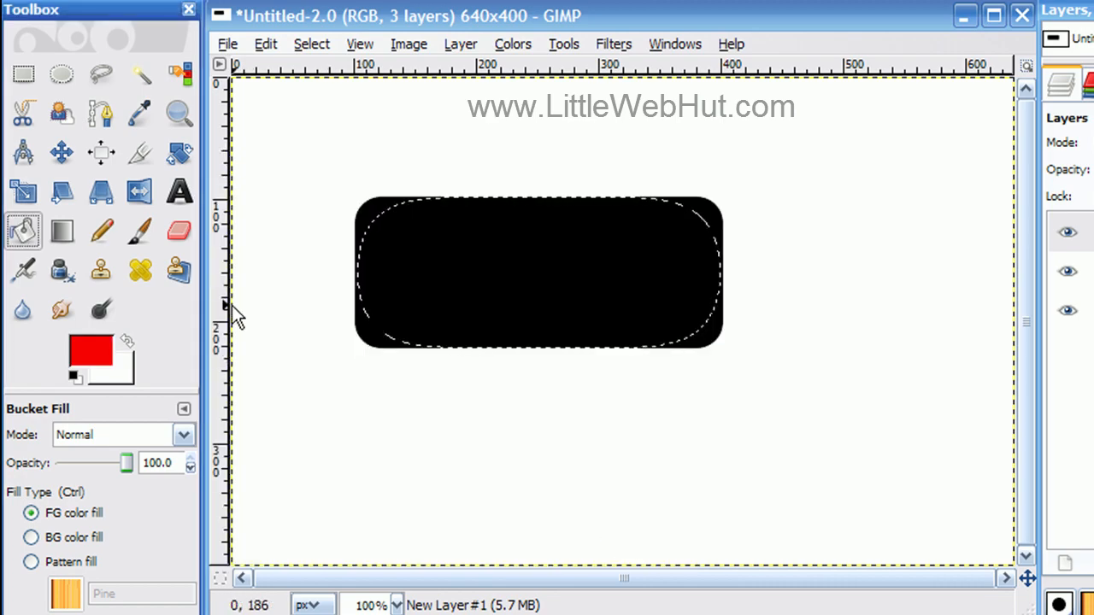
left_click(24, 232)
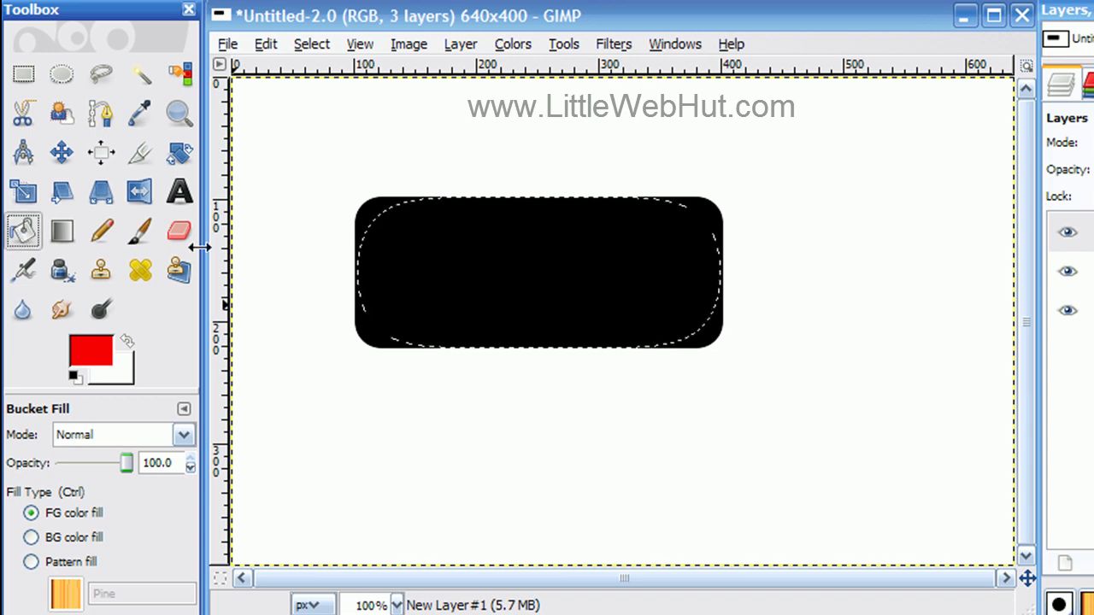
left_click(487, 256)
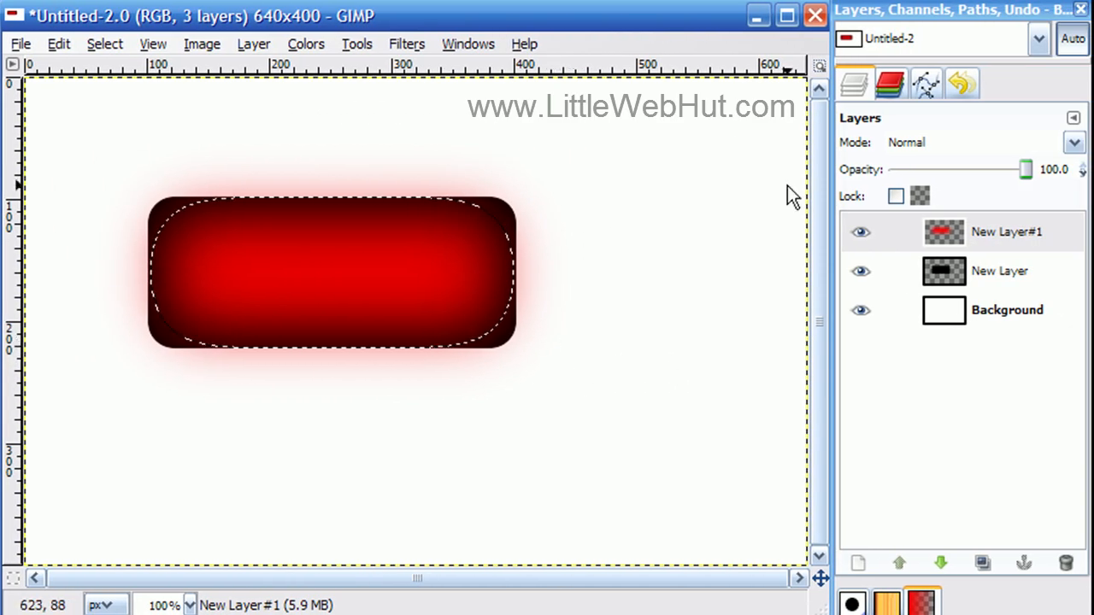
Replace the feathered selection with the rounded rectangle stored in the Selection Mask copy channel.
left_click(890, 88)
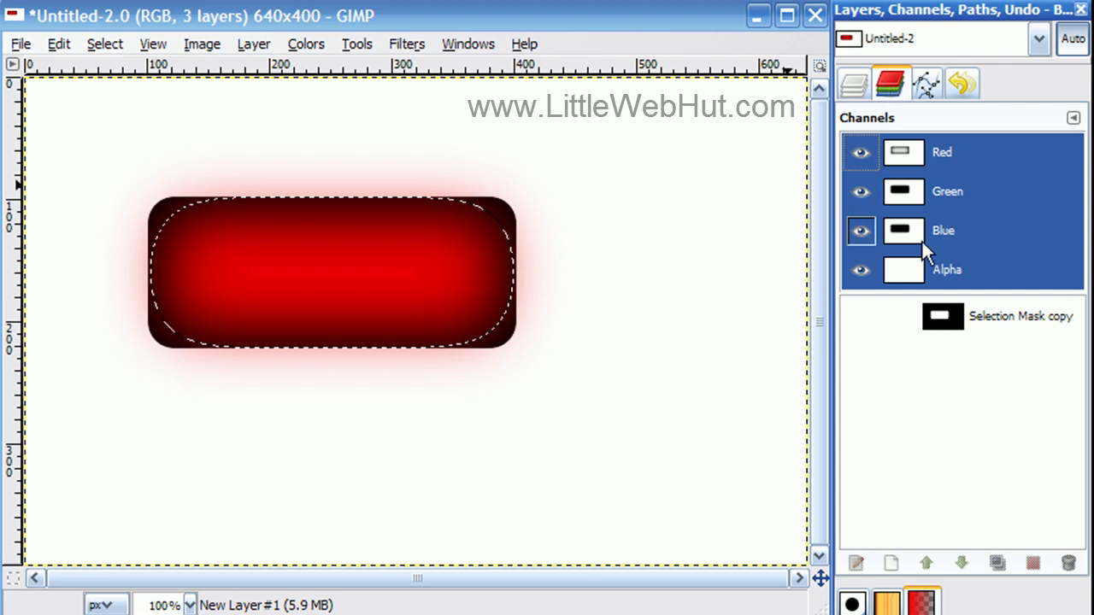
left_click(989, 313)
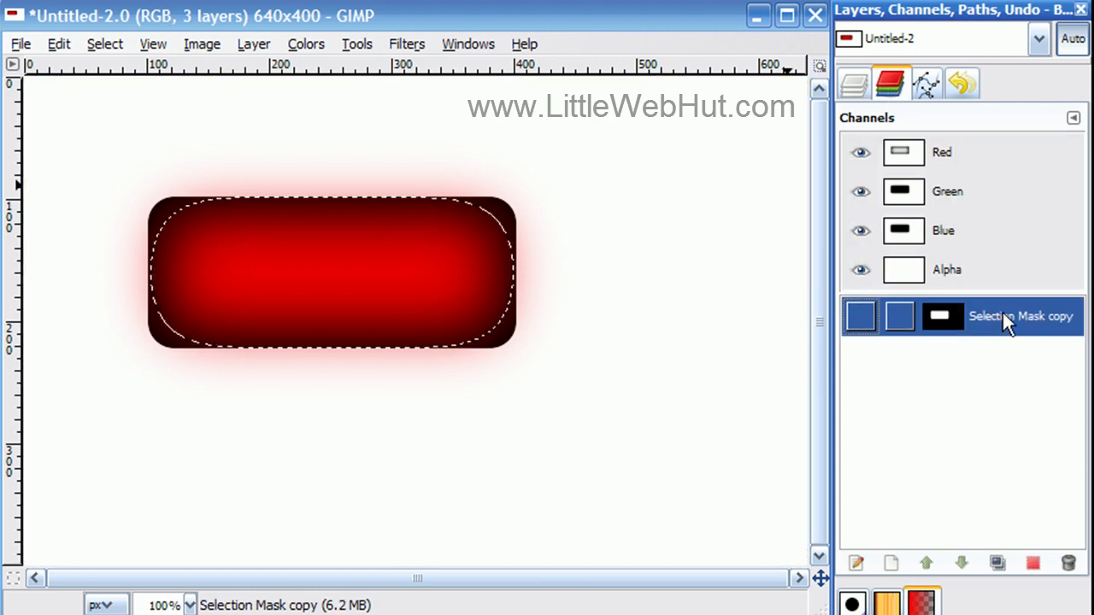
left_click(1031, 563)
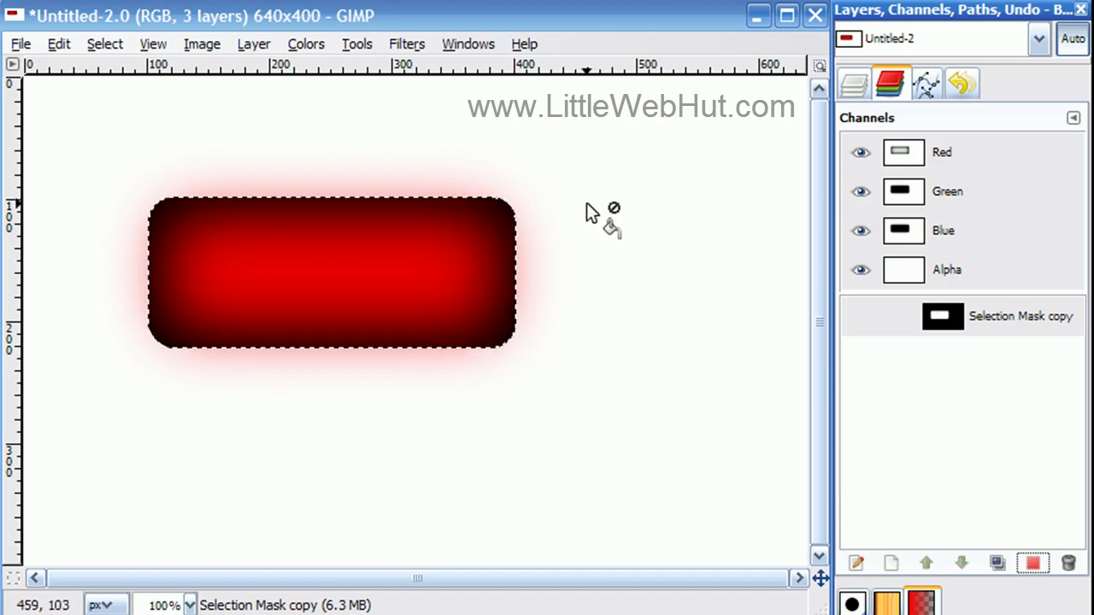
On New Layer#1, invert the rounded selection and clear the red glow outside the button.
left_click(854, 85)
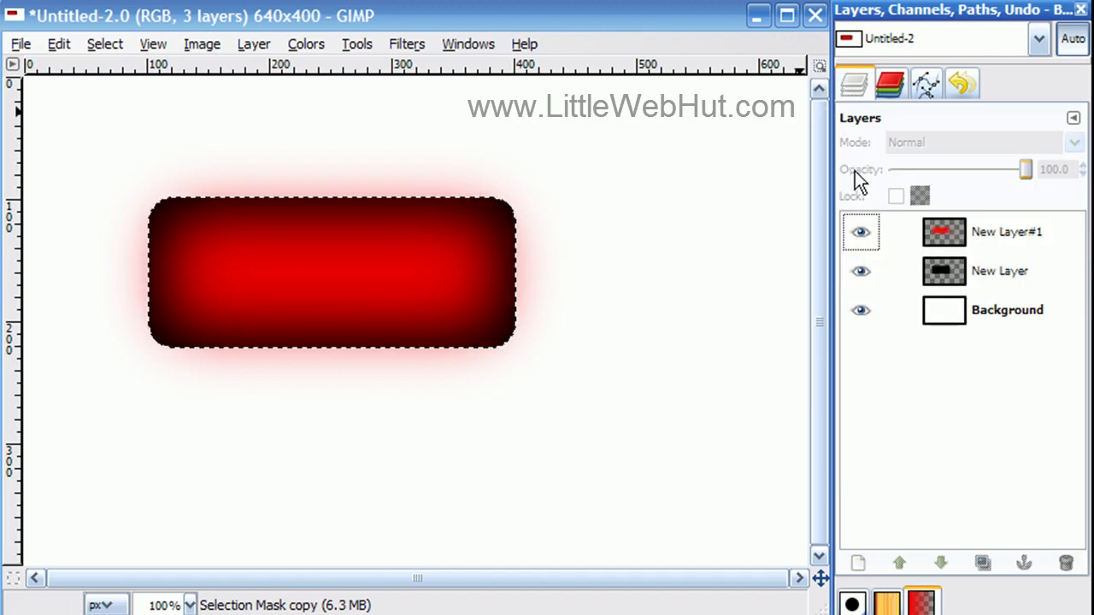
left_click(997, 232)
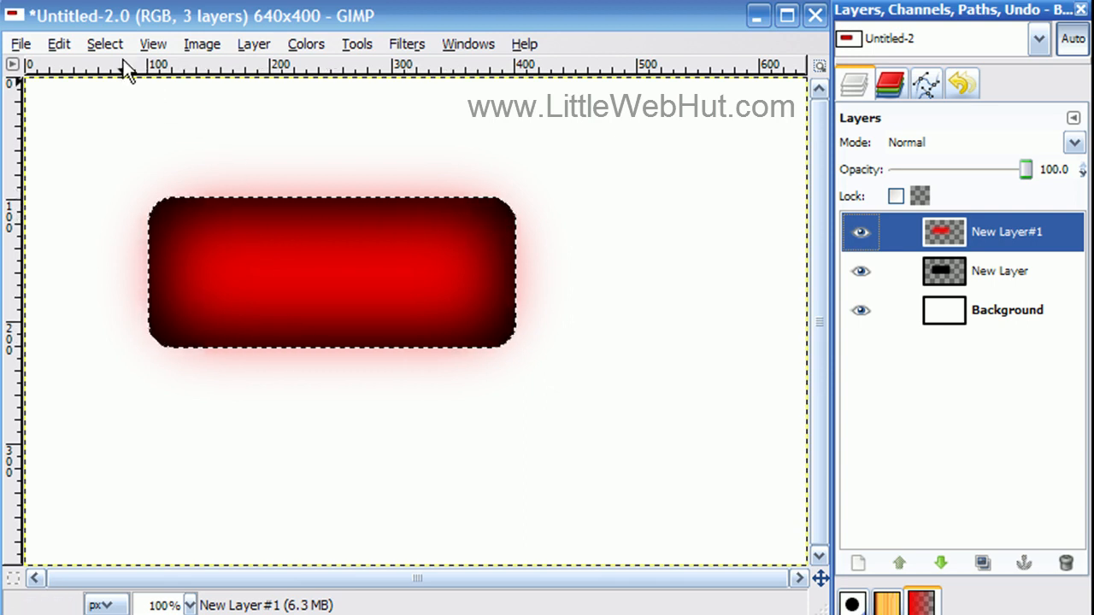
left_click(105, 44)
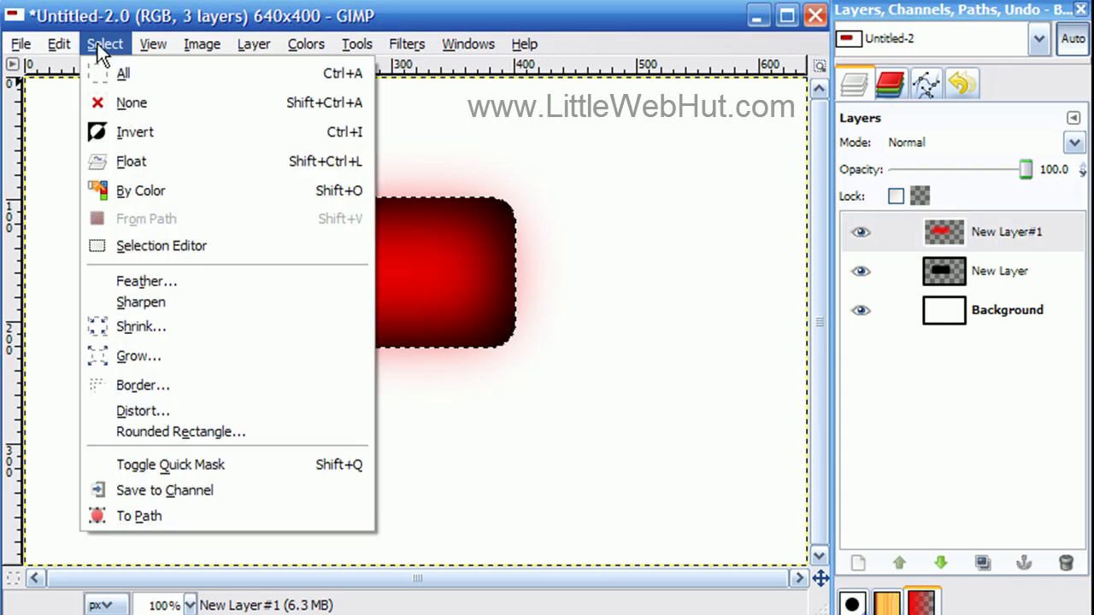
left_click(107, 132)
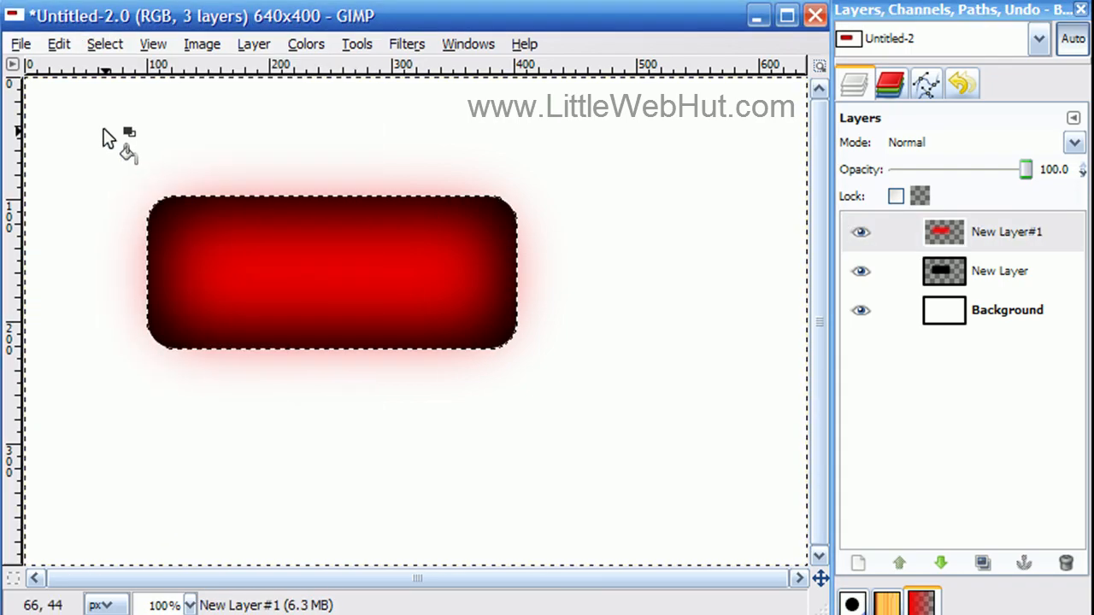
left_click(219, 139)
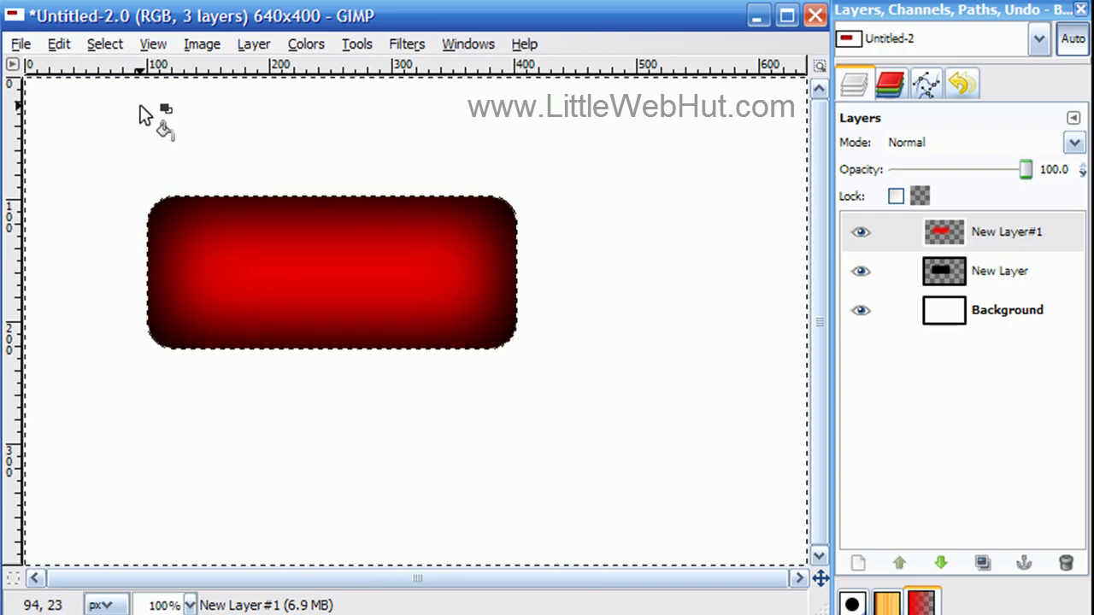
Invert the selection back to the button and intersect it with an ellipse about 415 × 110 px spanning the button's upper half.
left_click(98, 47)
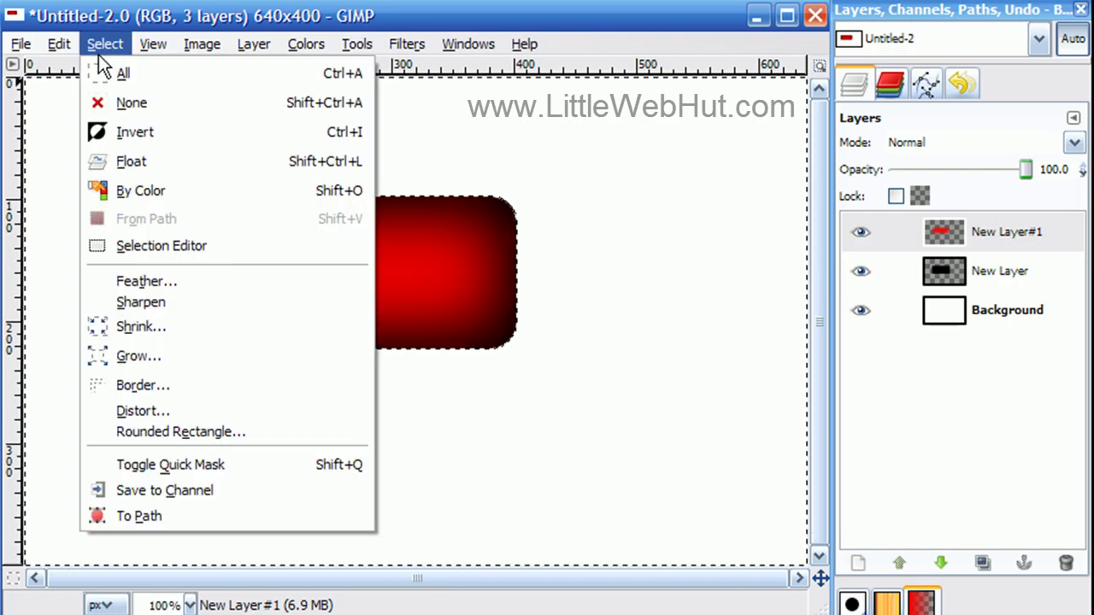
left_click(118, 135)
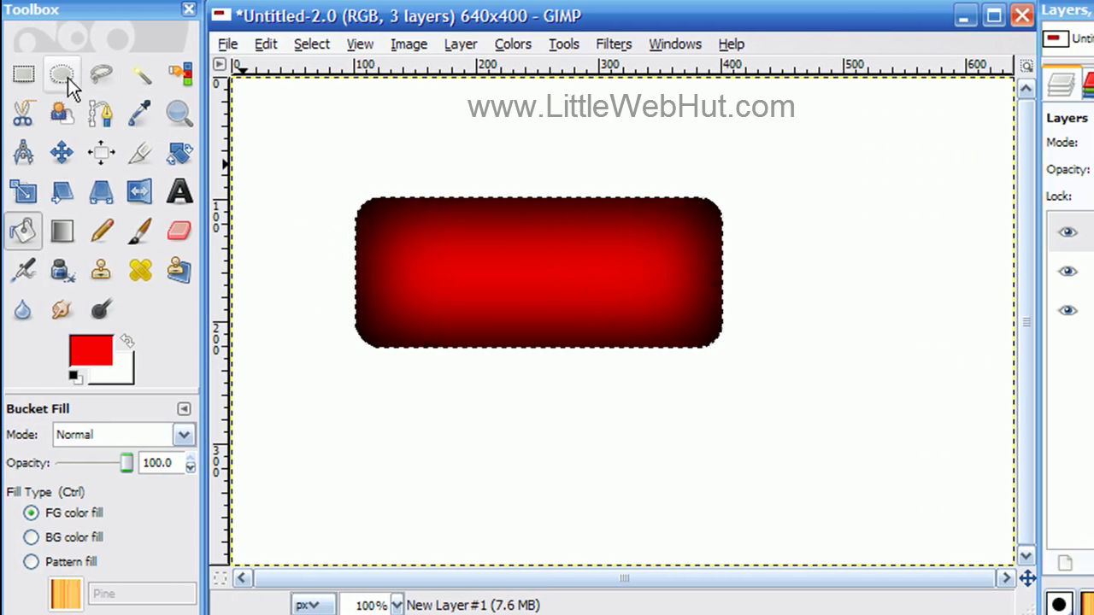
left_click(66, 78)
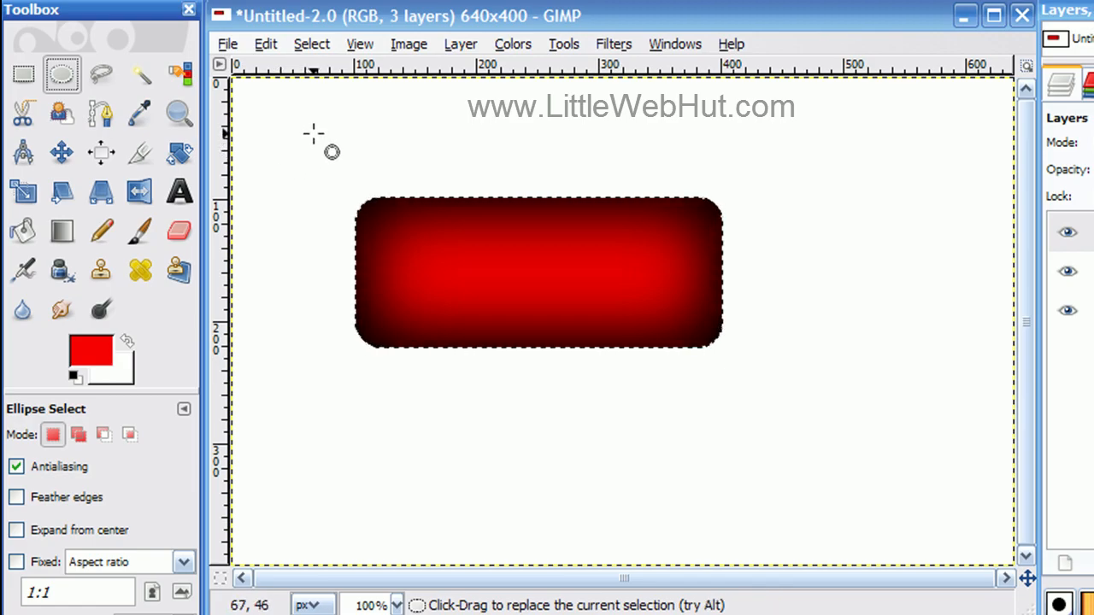
left_click_drag(295, 139, 801, 272)
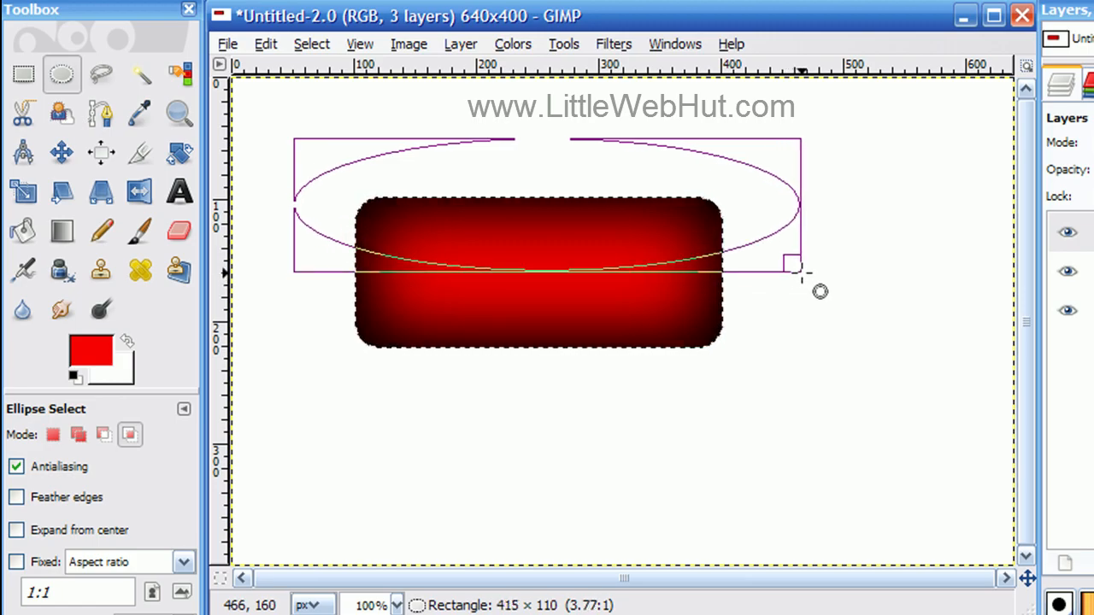
left_click_drag(801, 272, 802, 272)
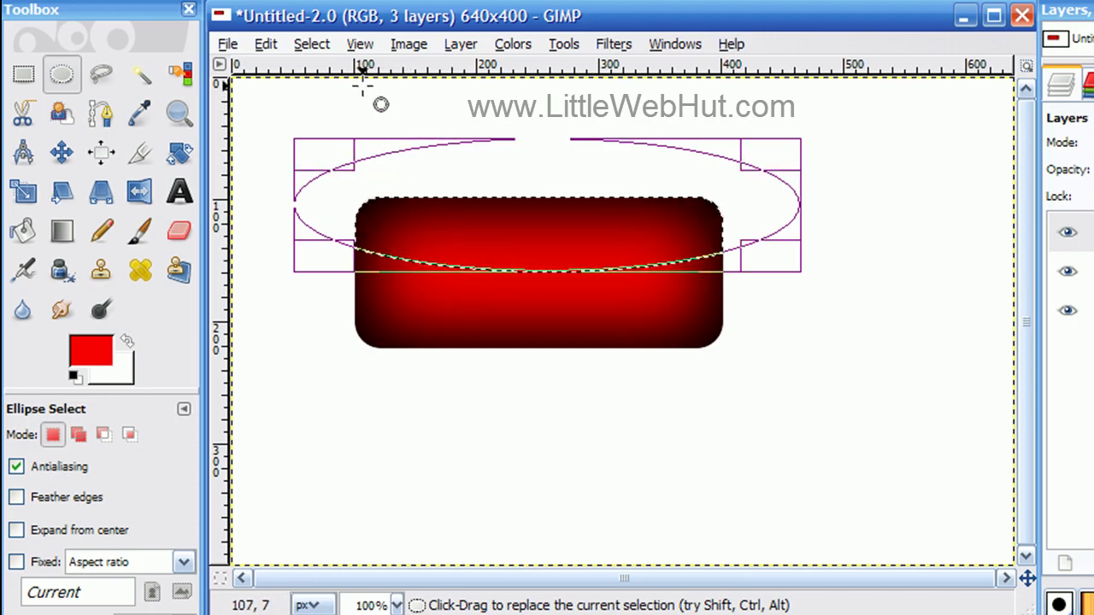
Shrink the highlight selection by 3 pixels, with shrinking from the image border enabled.
left_click(311, 46)
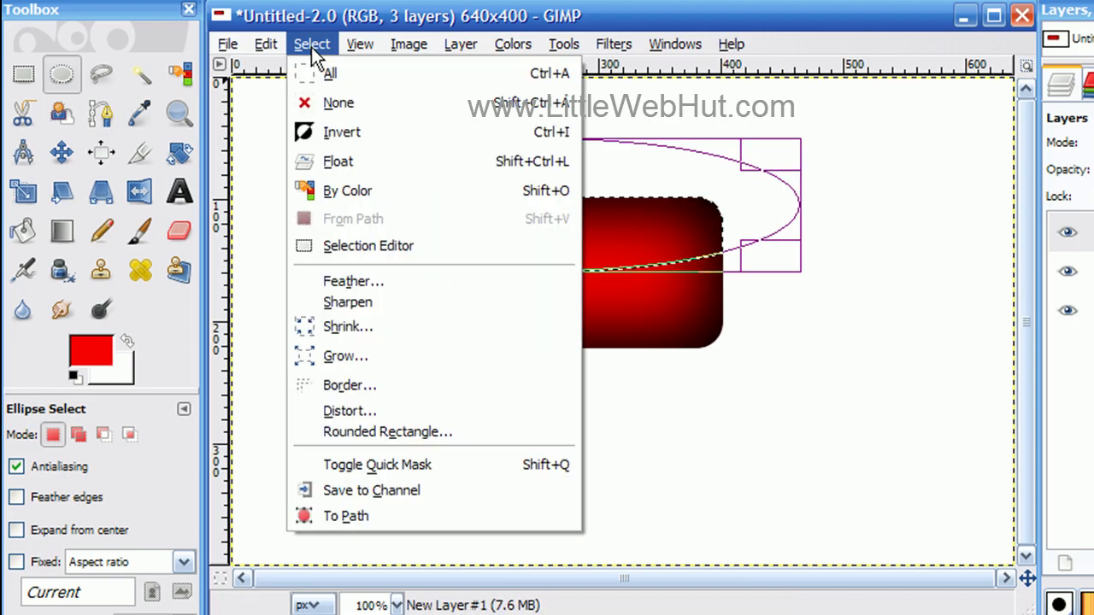
left_click(363, 320)
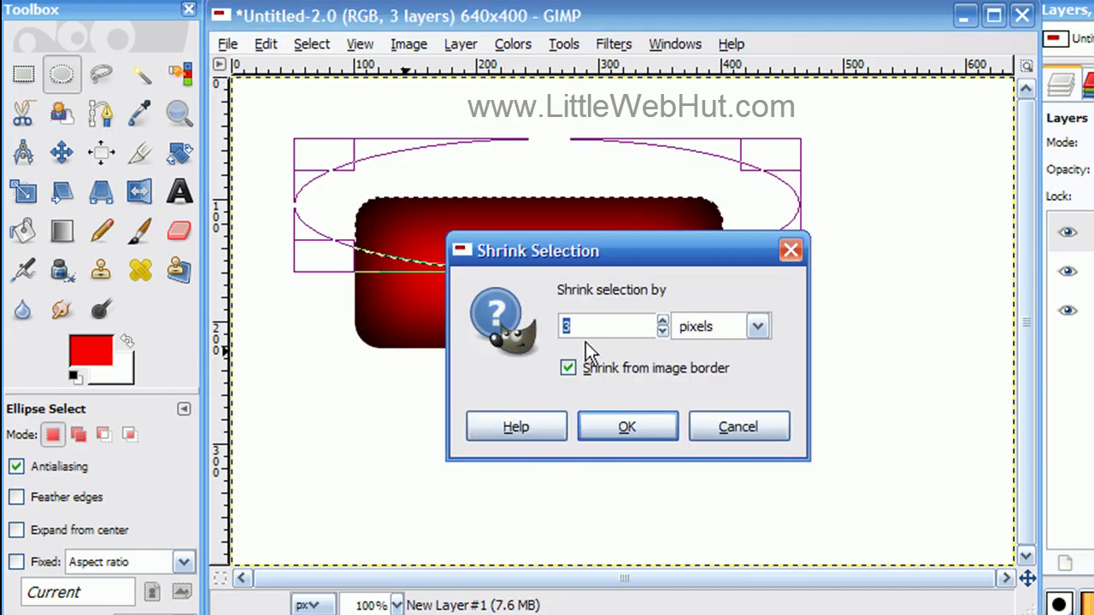
left_click(608, 426)
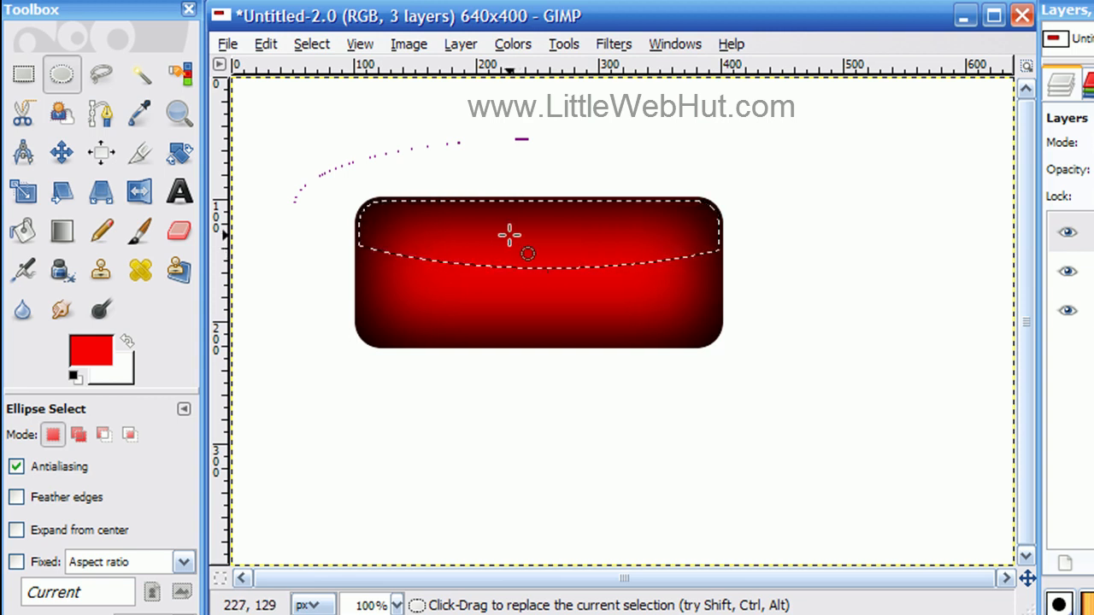
Set up the Blend tool with white as the foreground color and the FG to Transparent gradient.
left_click(65, 229)
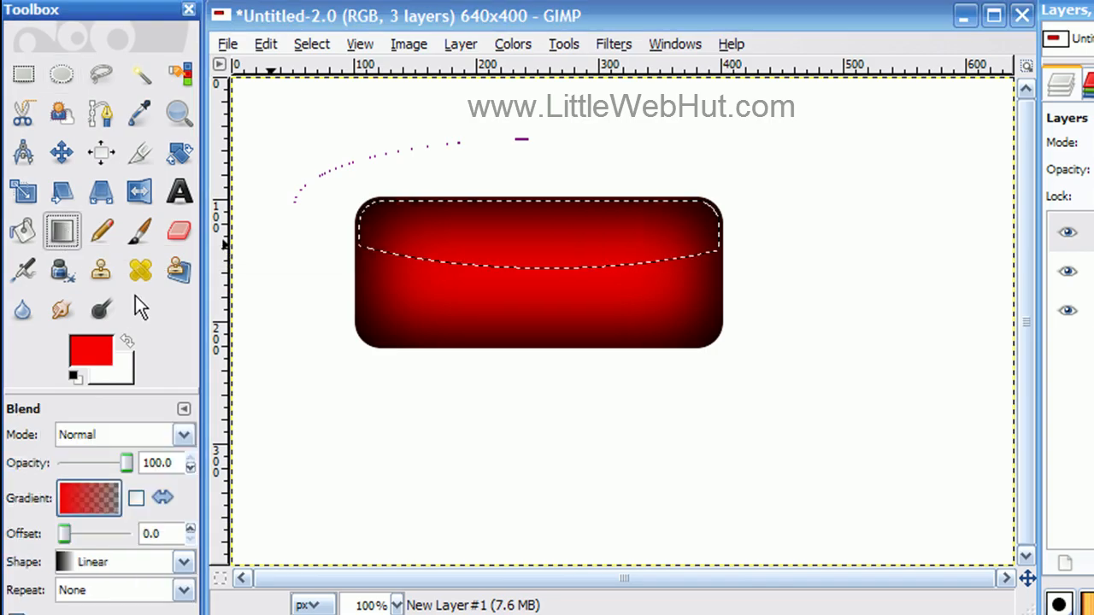
left_click(129, 342)
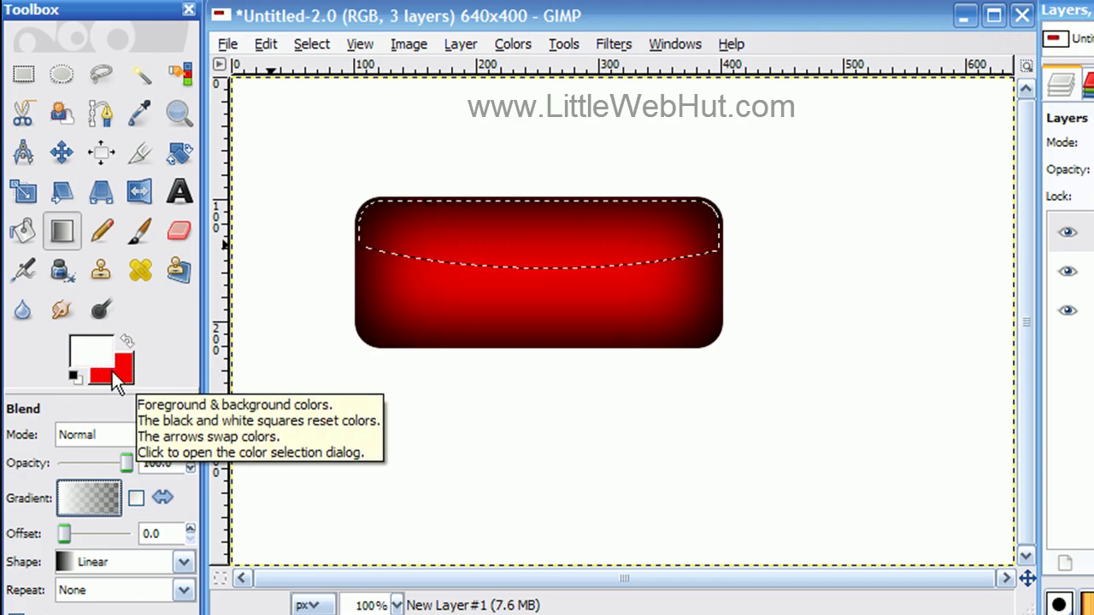
left_click(94, 494)
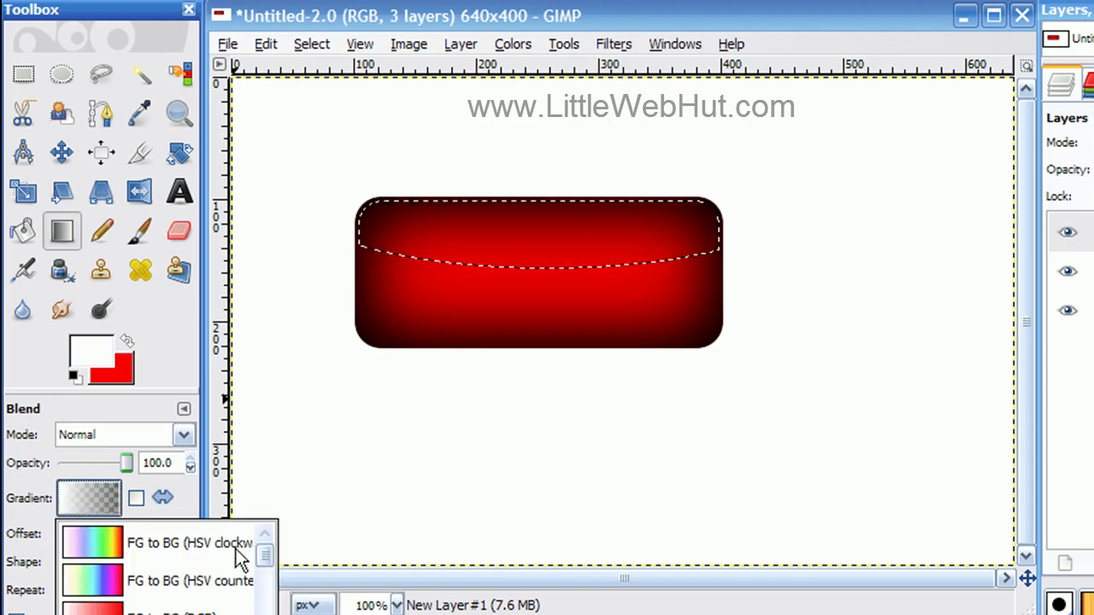
scroll(261, 561, "down", 1)
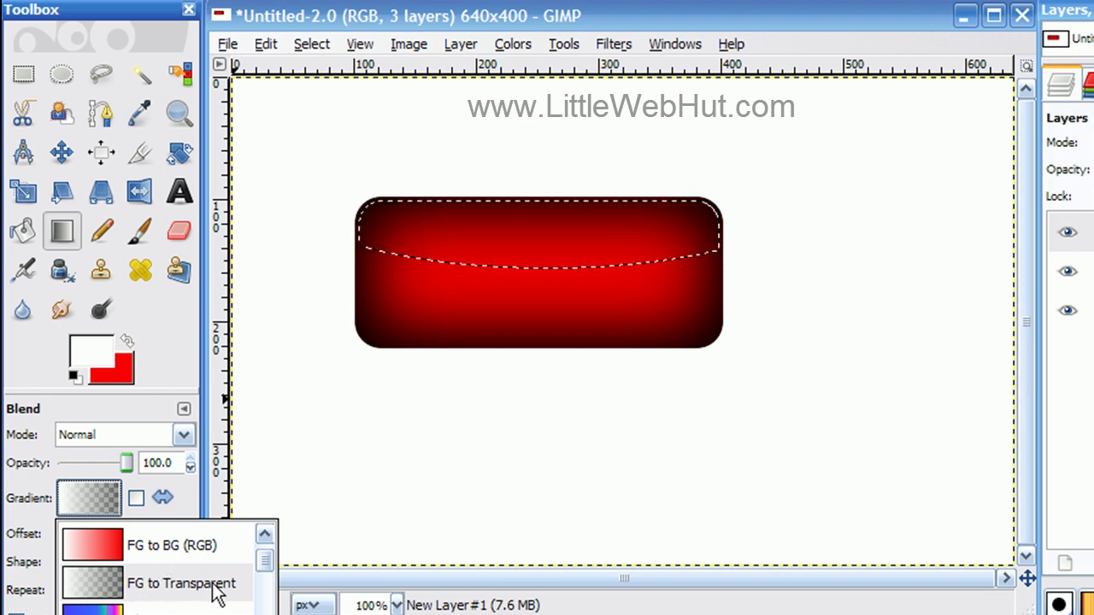
left_click(100, 588)
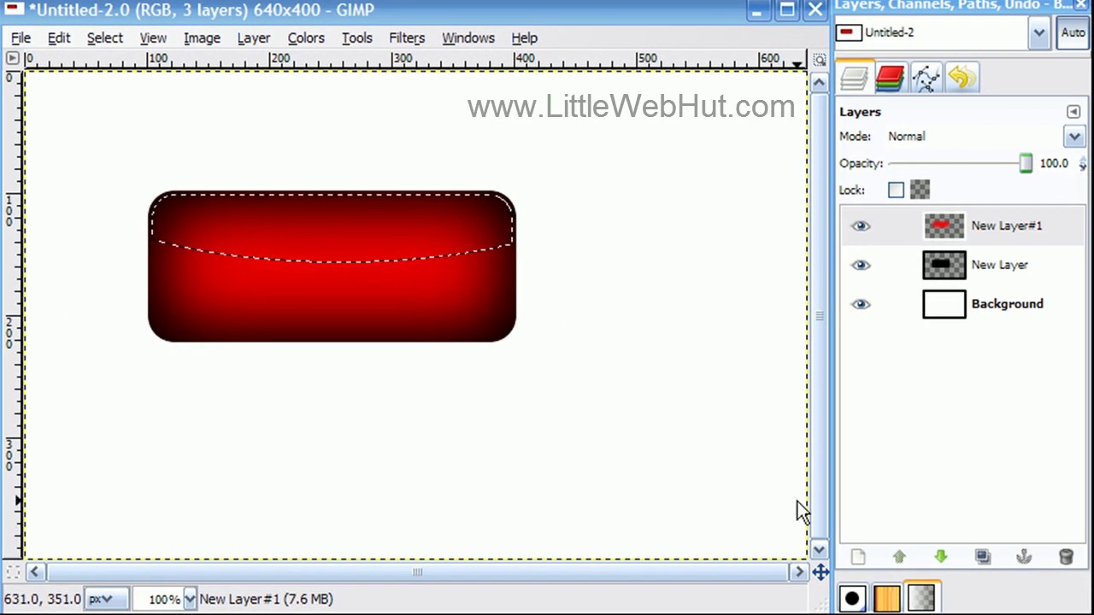
Draw a downward gradient about 103 px long through the selection on a new transparent 640x400 px layer, and clear the selection.
left_click(858, 558)
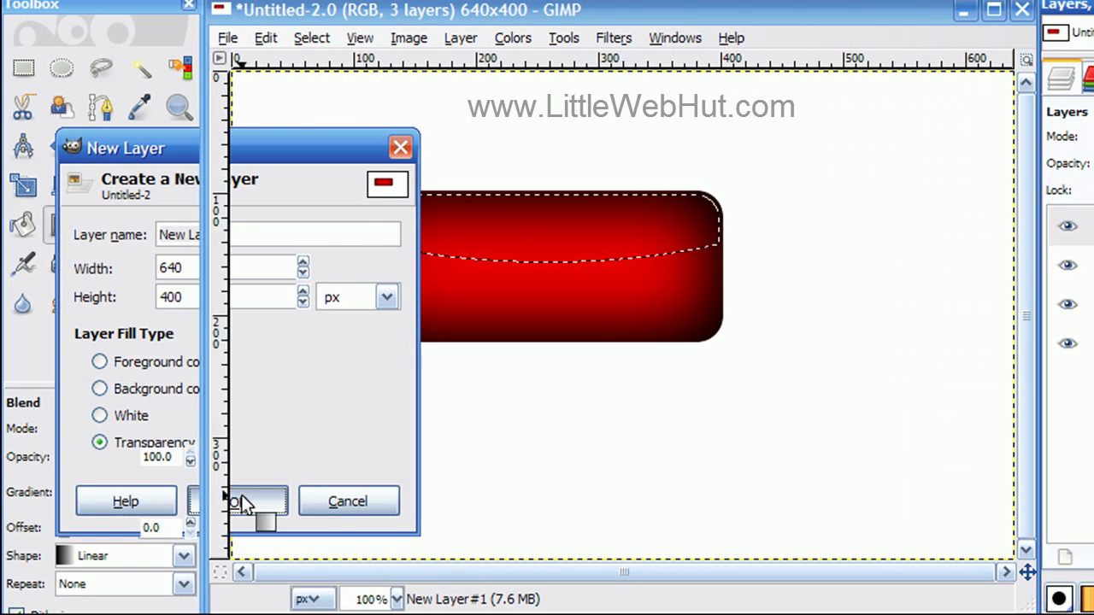
left_click(241, 503)
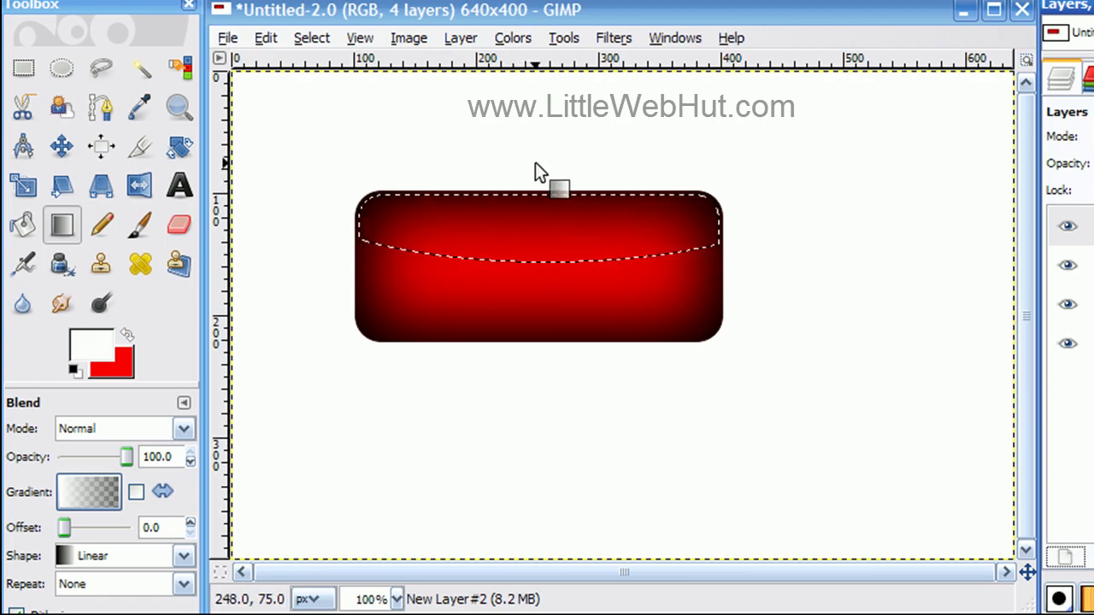
left_click_drag(540, 163, 536, 290)
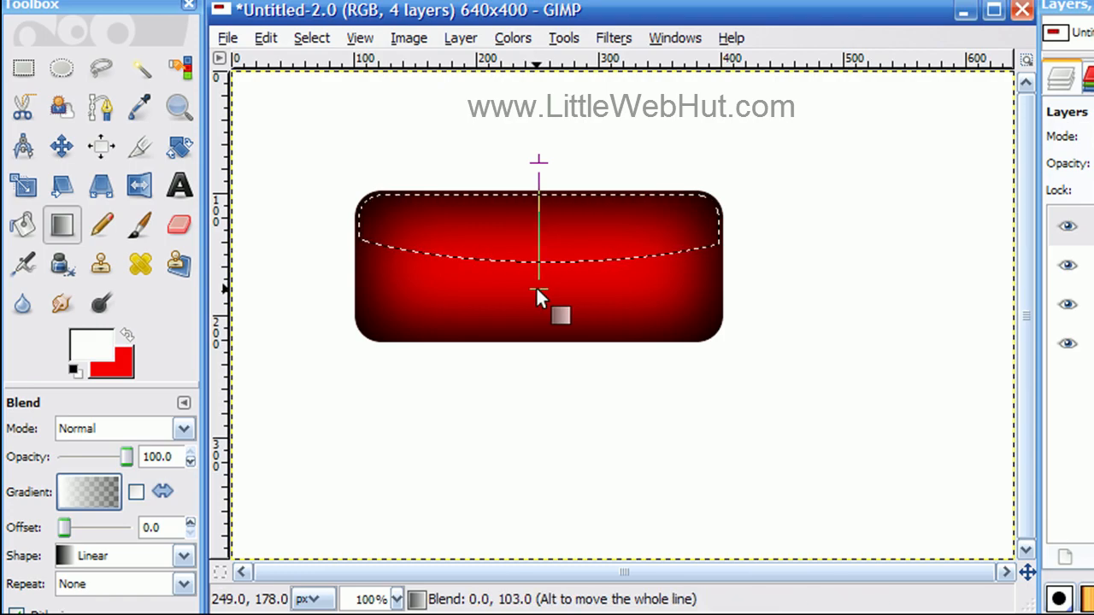
left_click_drag(536, 288, 537, 288)
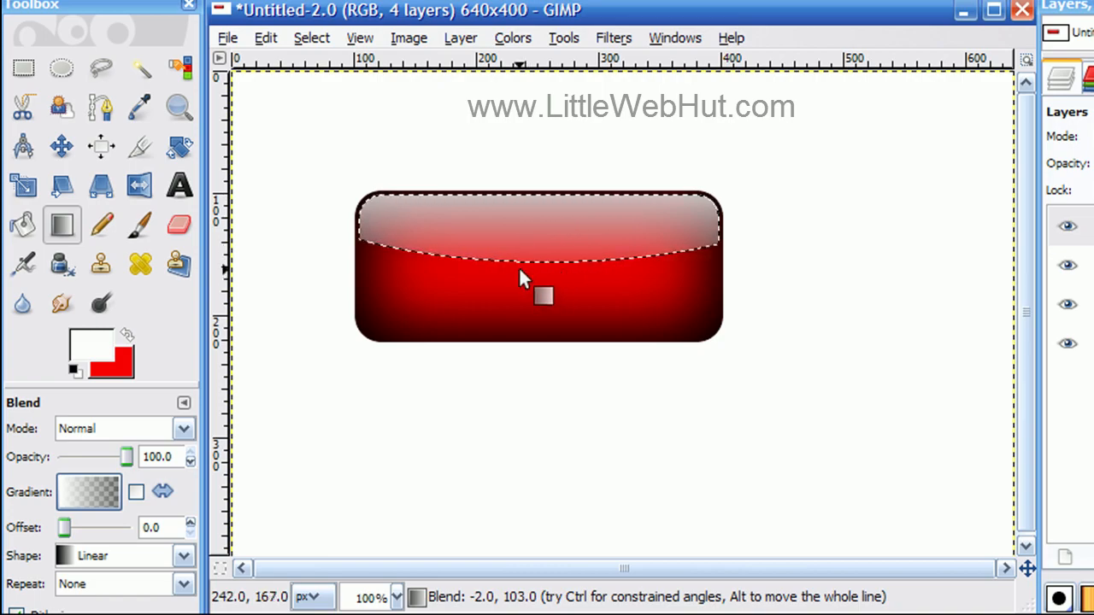
left_click(313, 40)
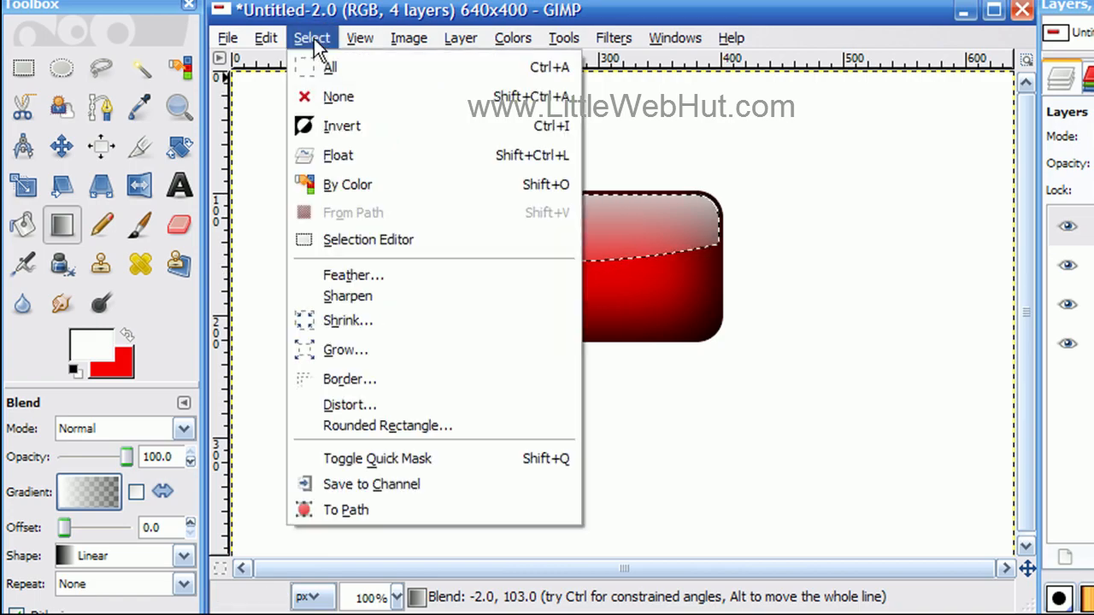
left_click(313, 104)
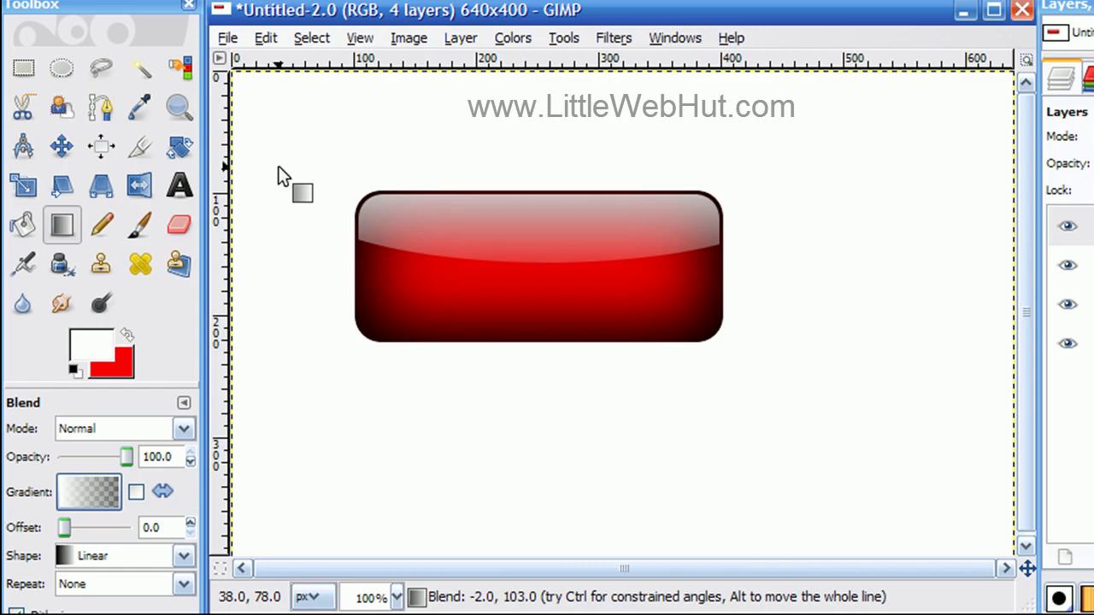
Add the text GIMP in 80 px Sans and center it on the button.
left_click(179, 182)
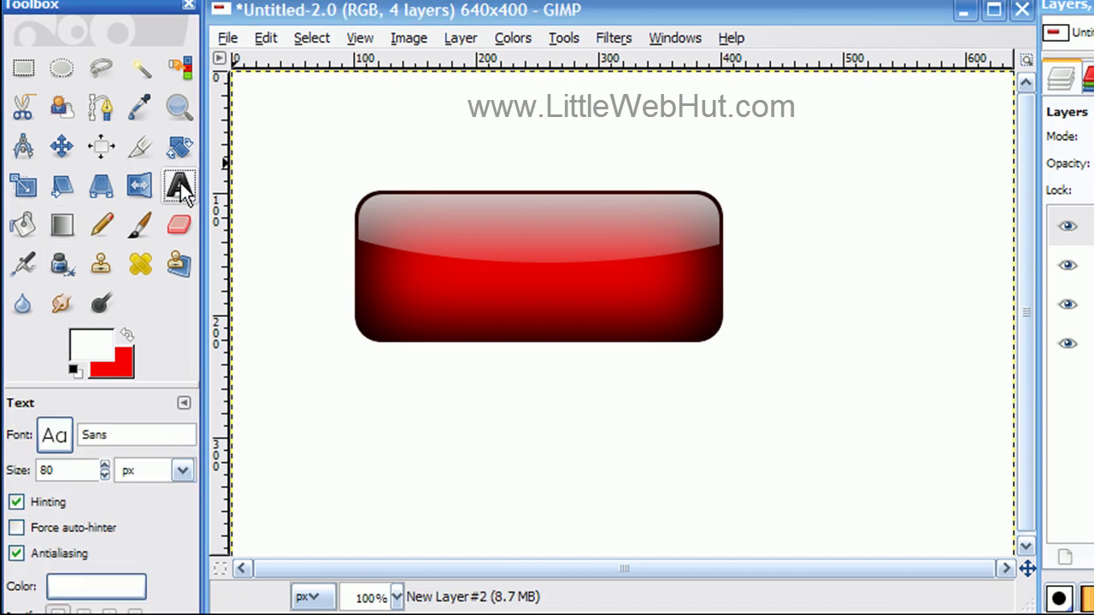
left_click(401, 236)
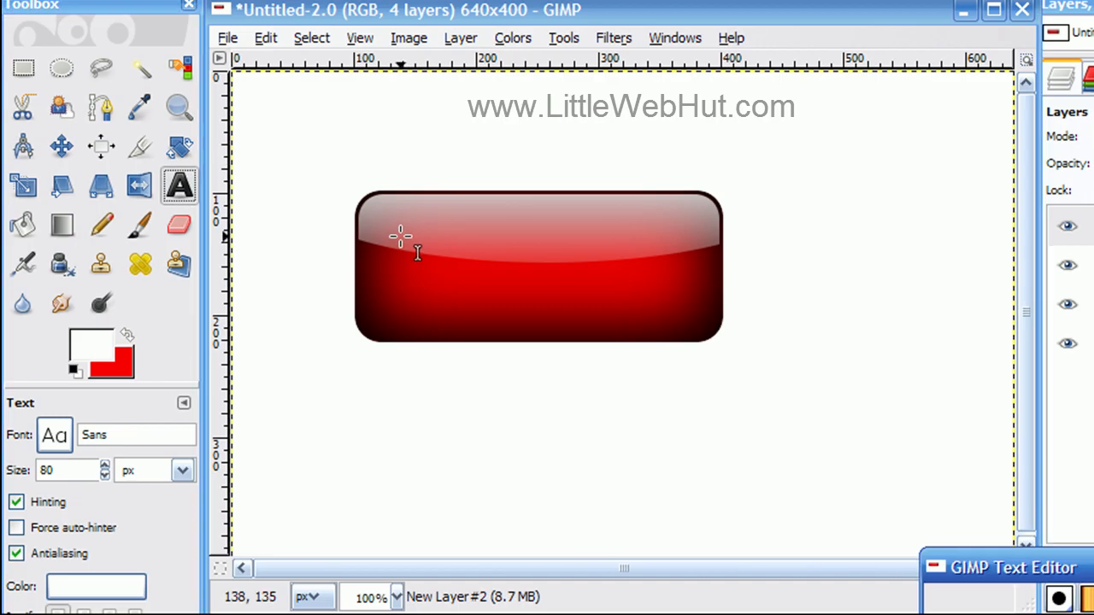
left_click_drag(968, 571, 805, 330)
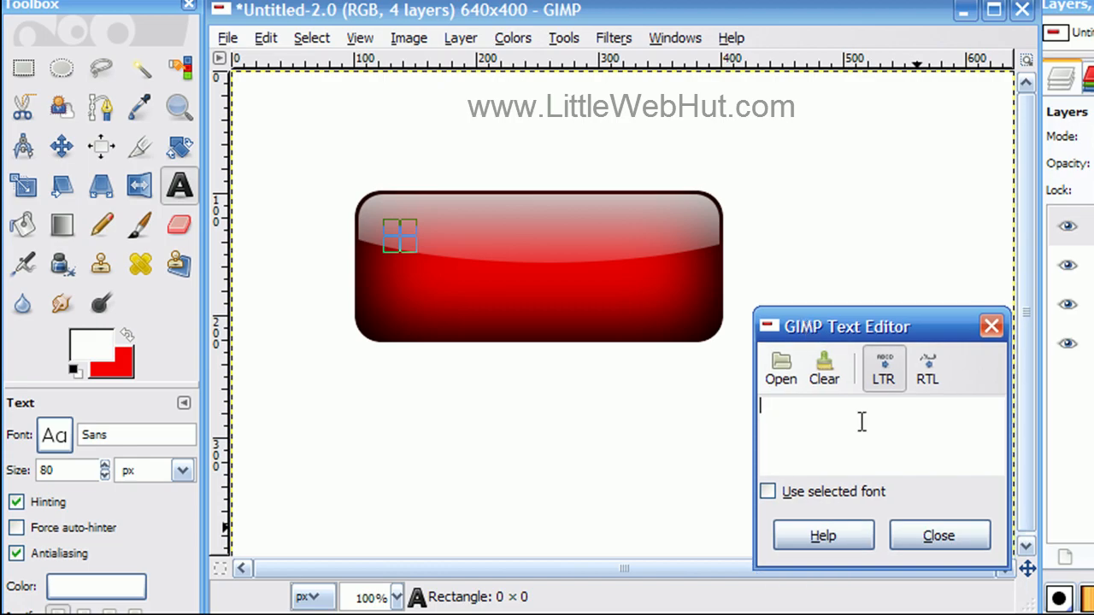
type("GIMP")
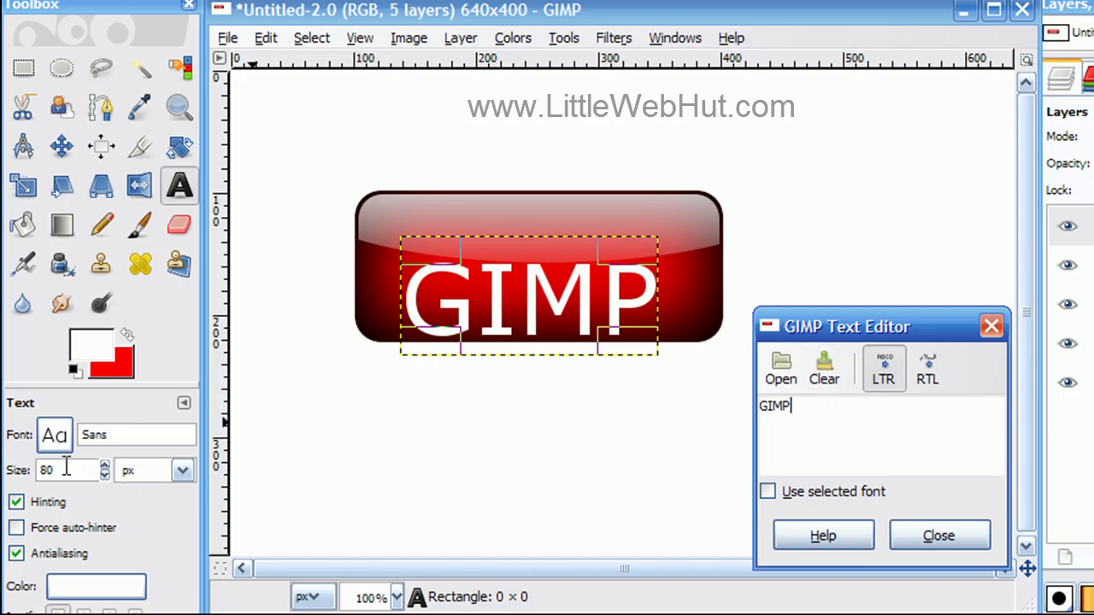
left_click_drag(535, 307, 542, 268)
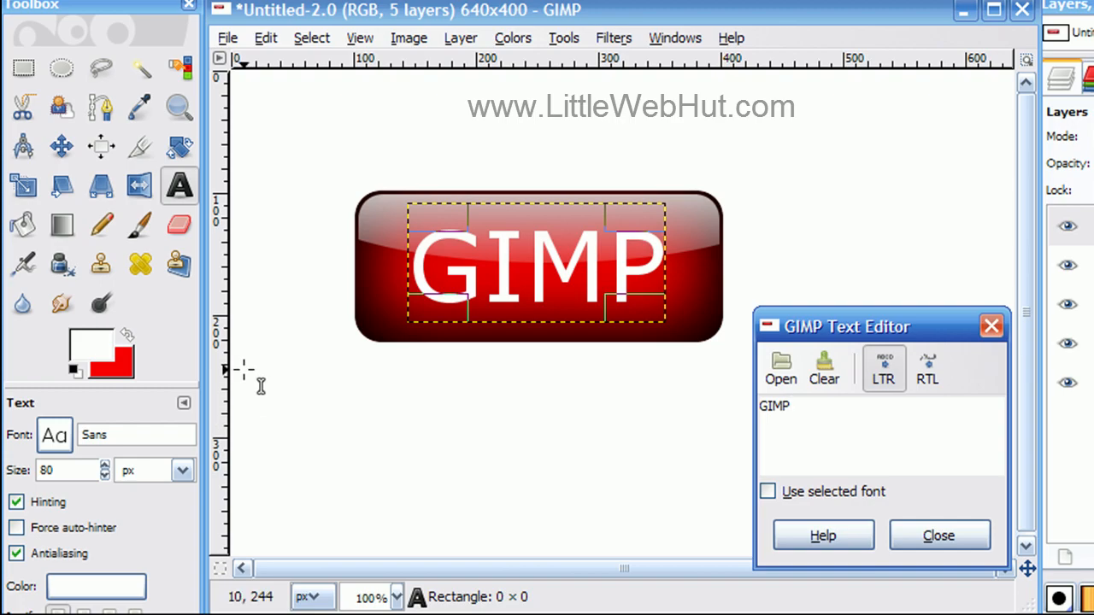
Change the GIMP text color to yellow f8f511 and close the text editor.
left_click(100, 593)
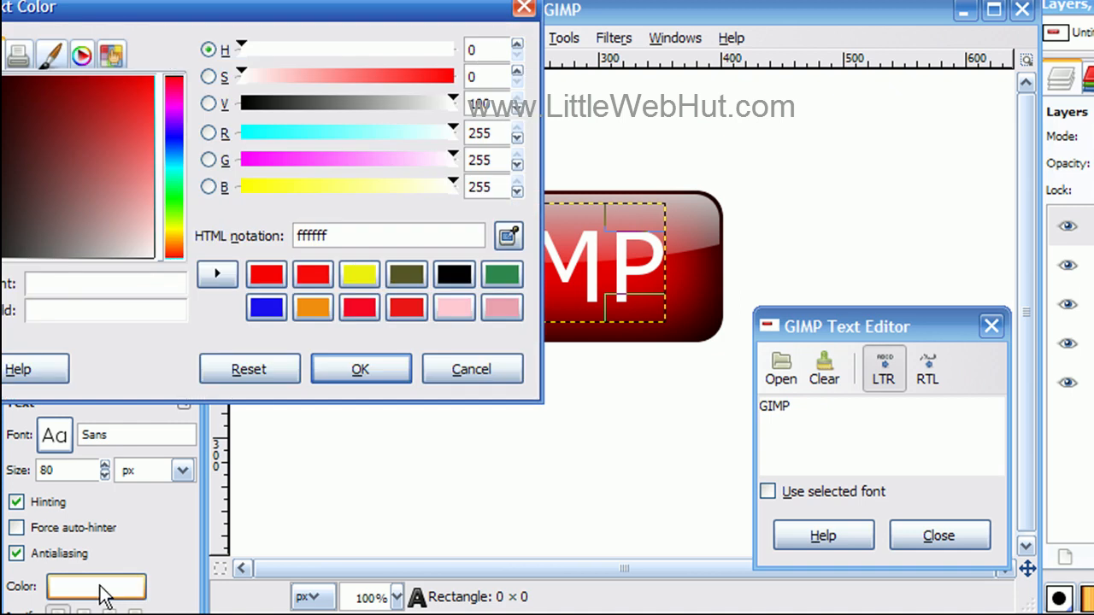
left_click(175, 229)
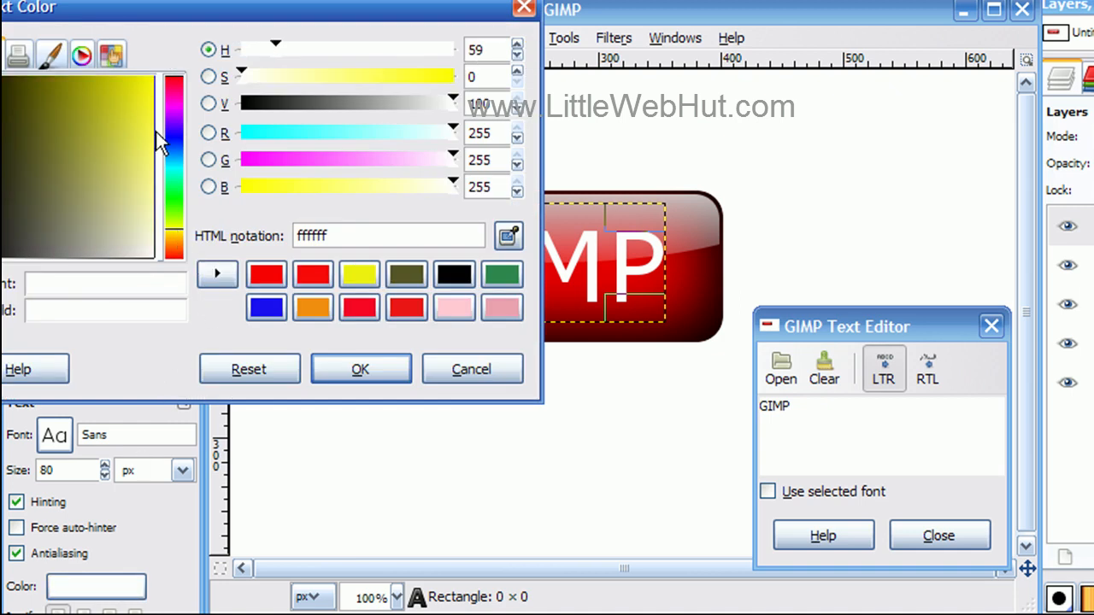
left_click(152, 92)
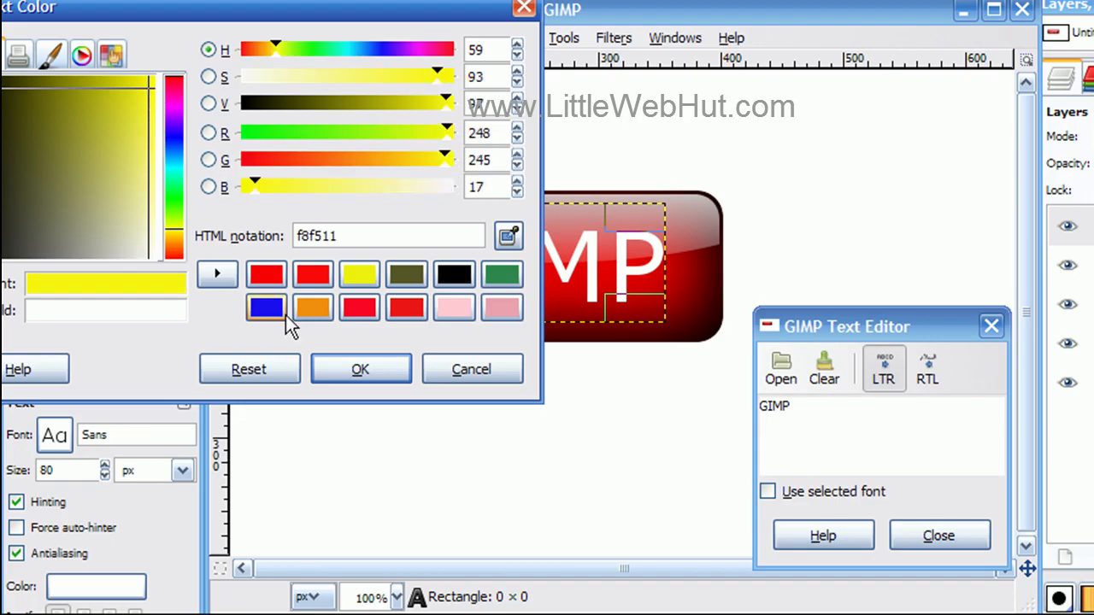
left_click(360, 368)
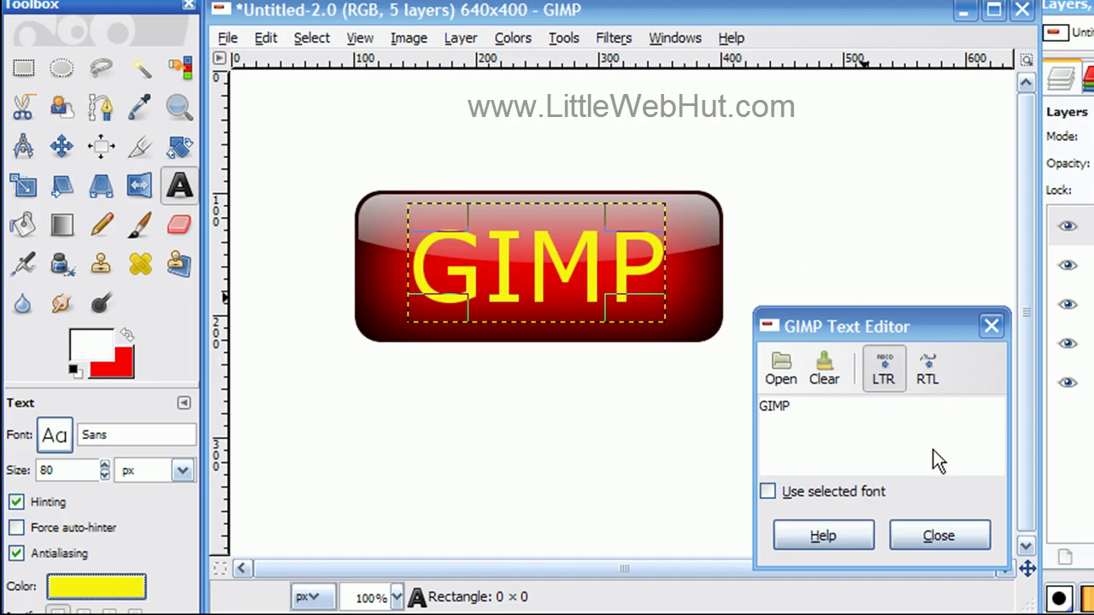
left_click(937, 539)
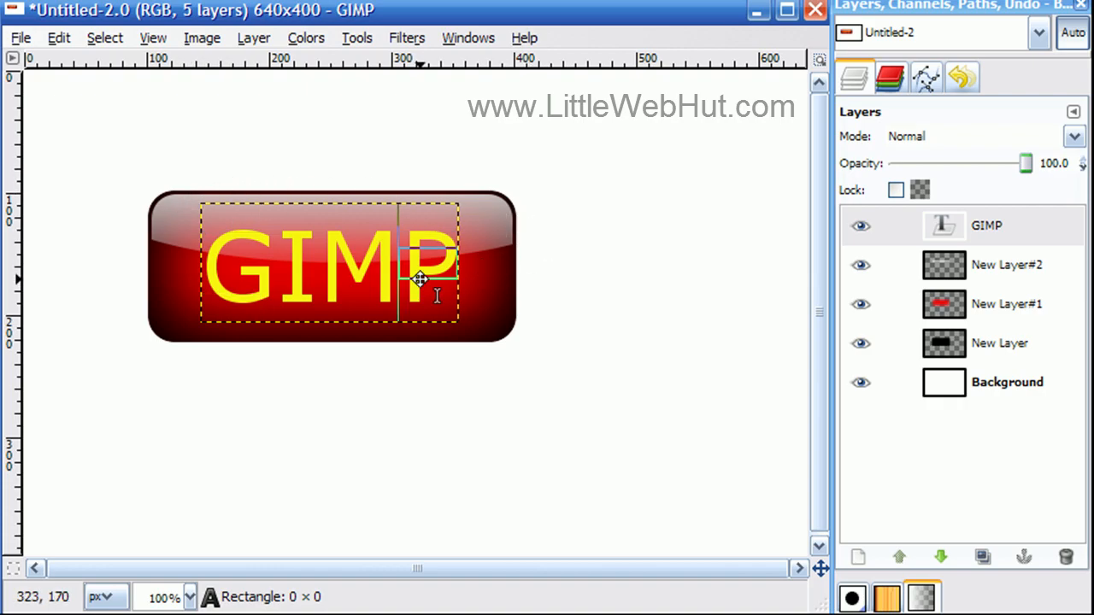
Raise the highlight layer New Layer#2 above the GIMP text layer.
left_click(999, 264)
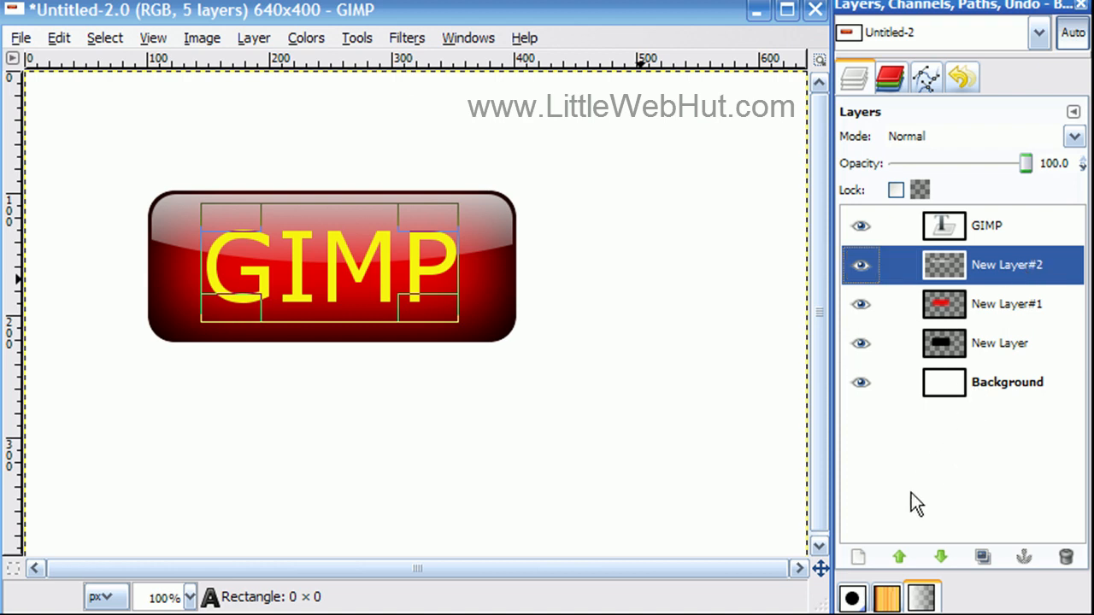
left_click(899, 558)
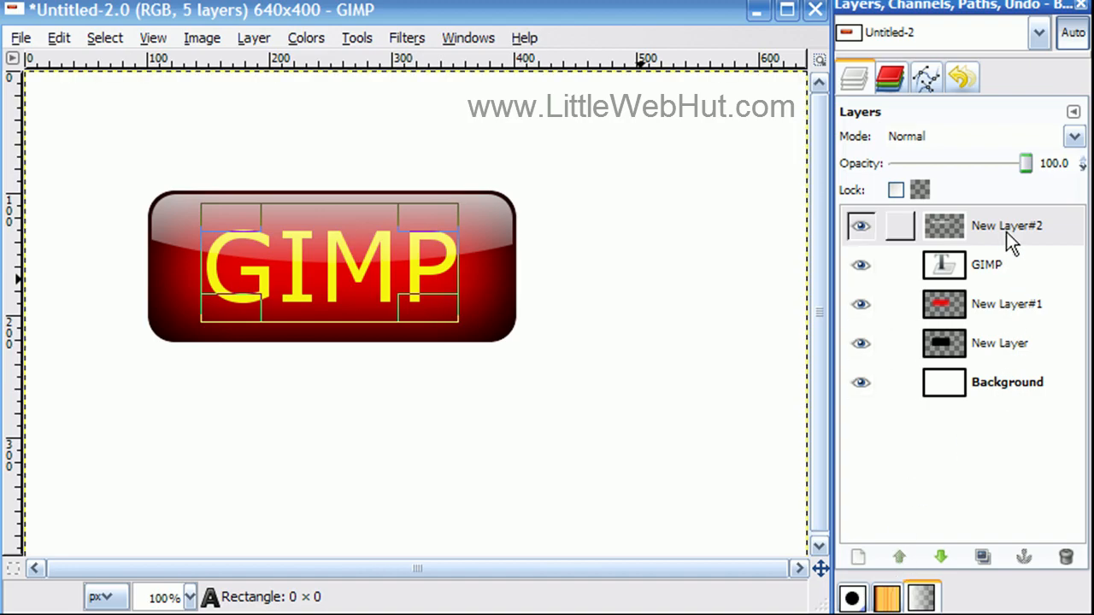
left_click(402, 377)
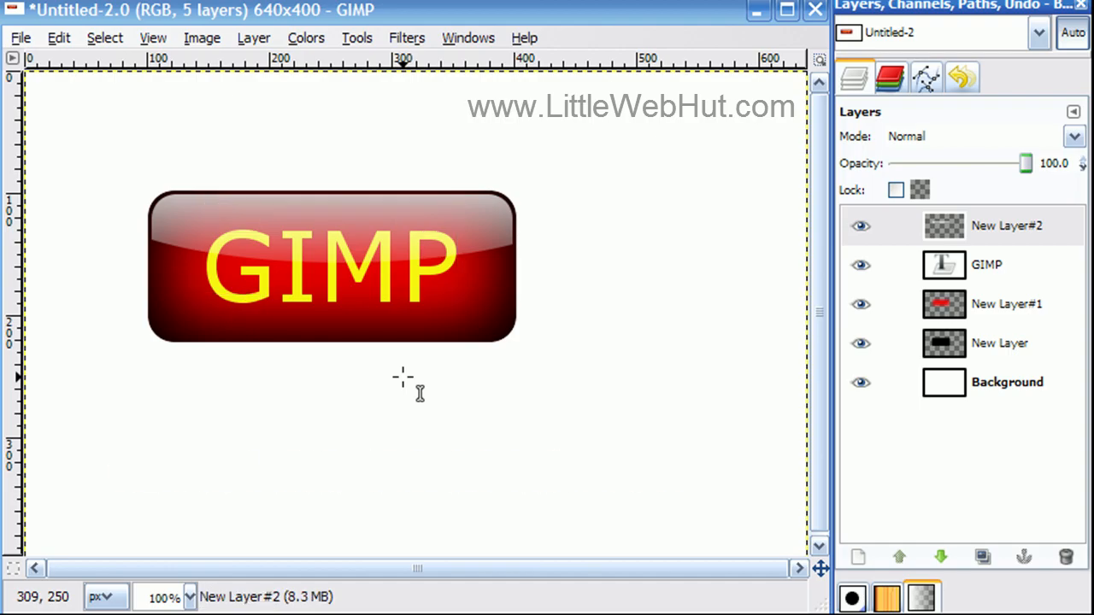